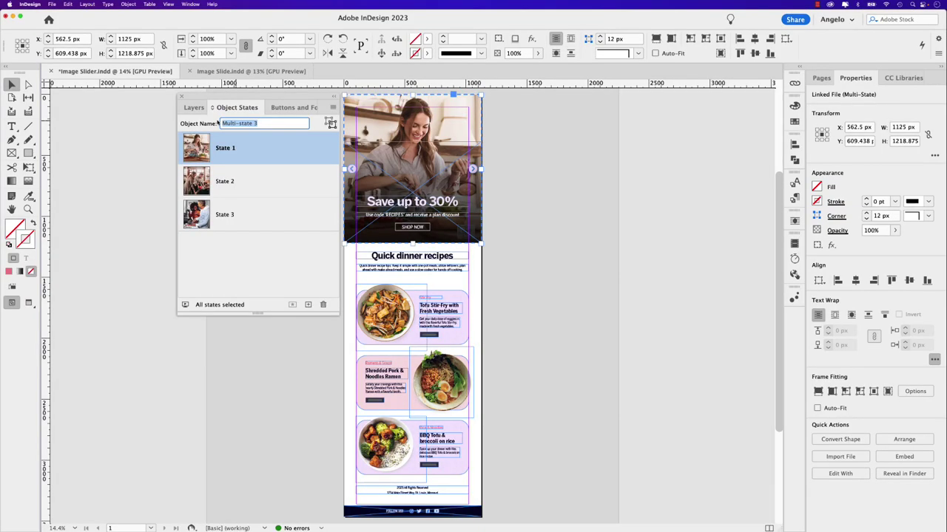
# Preview the finished Main Images slider and the vertically scrolling frame, with the hero photos listed in Layers
pyautogui.write('Mai')
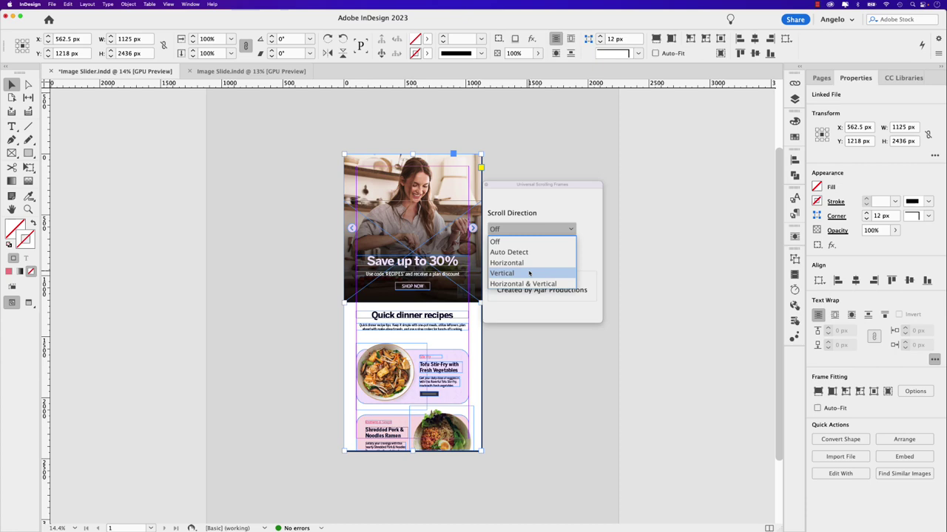
pyautogui.click(529, 273)
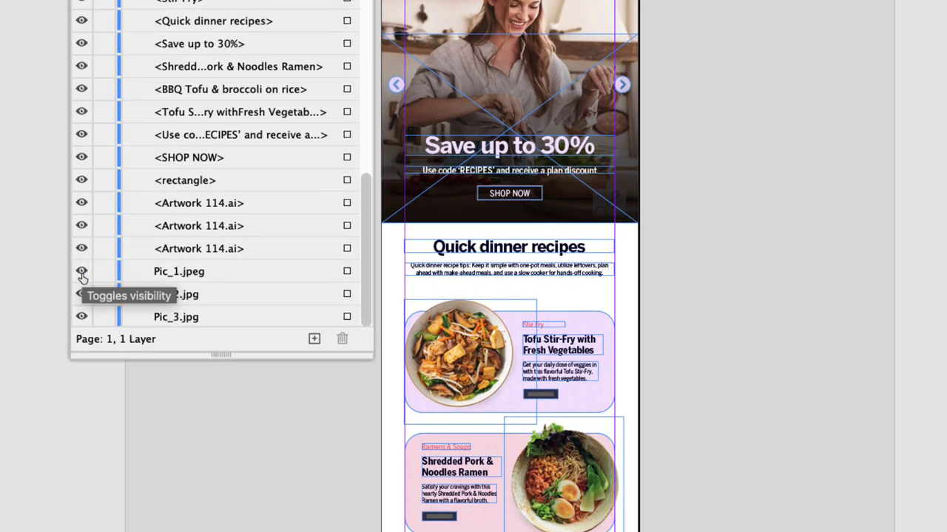
pyautogui.click(82, 273)
pyautogui.click(81, 296)
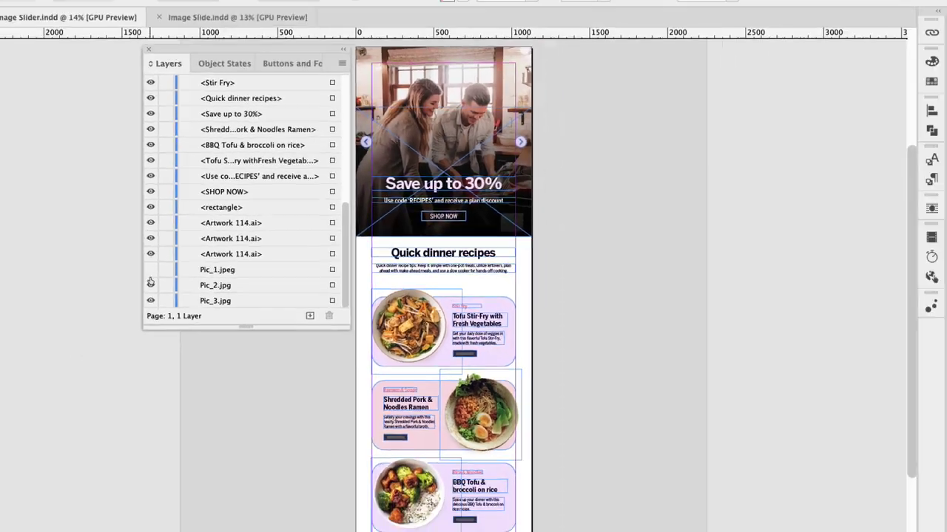
pyautogui.click(82, 272)
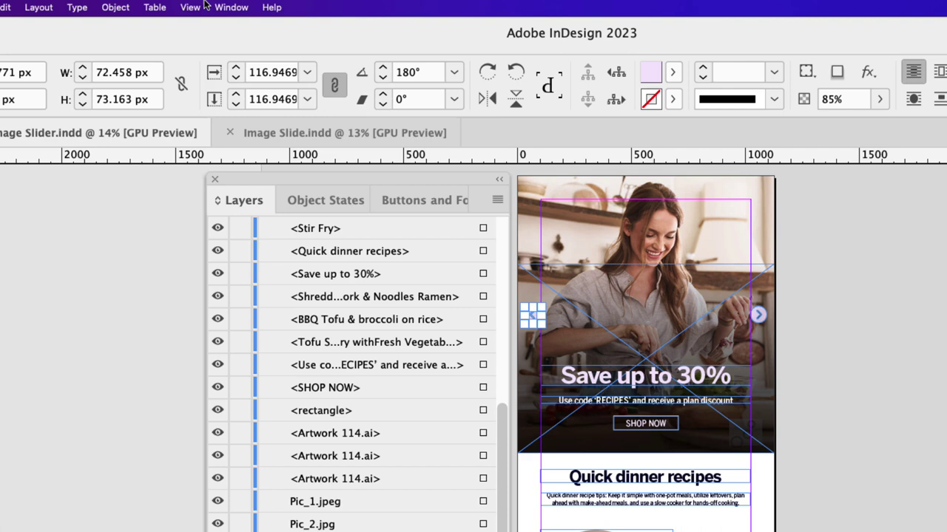
# Open the Buttons and Forms and Object States panels from Window > Interactive
pyautogui.click(184, 3)
pyautogui.moveTo(249, 217)
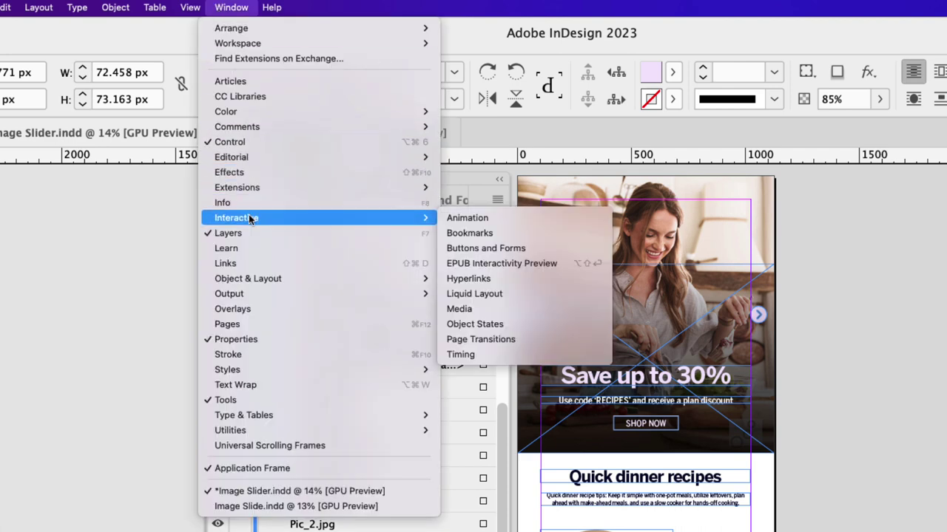
pyautogui.click(482, 249)
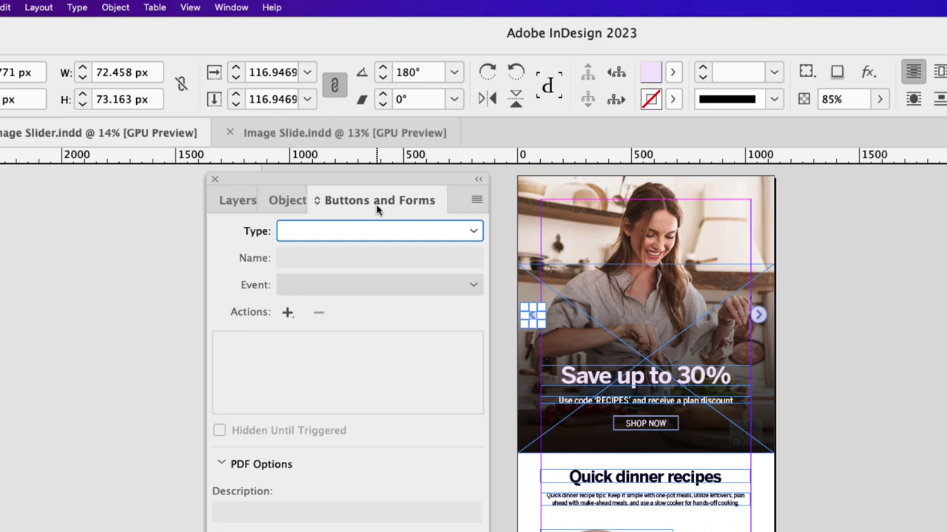
pyautogui.click(230, 7)
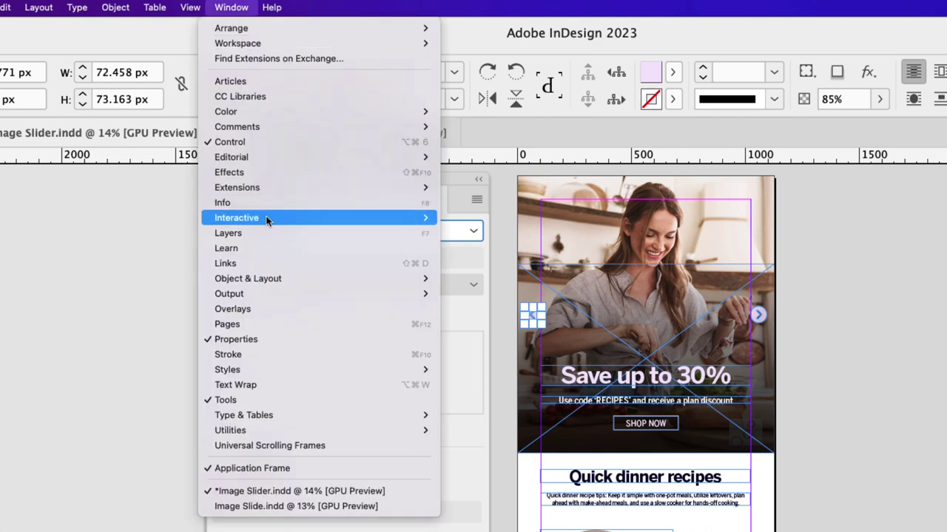
pyautogui.moveTo(265, 219)
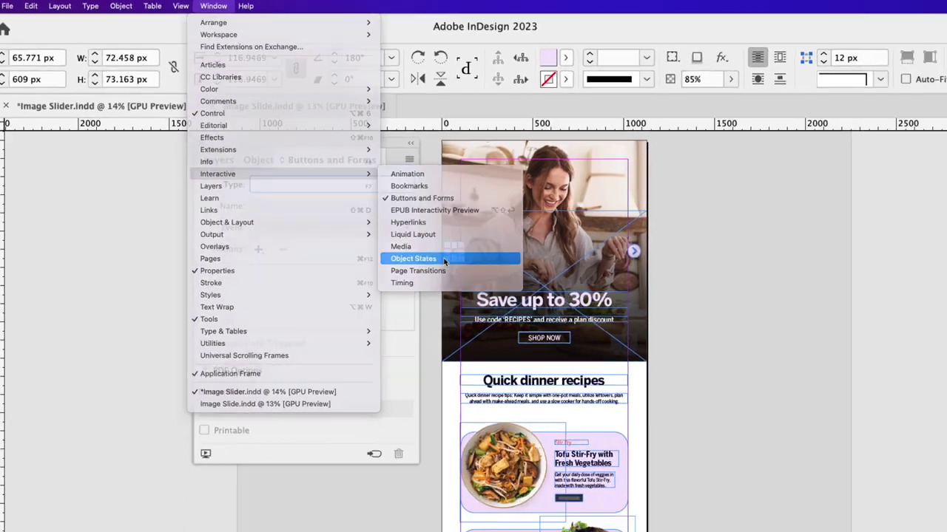
pyautogui.click(519, 324)
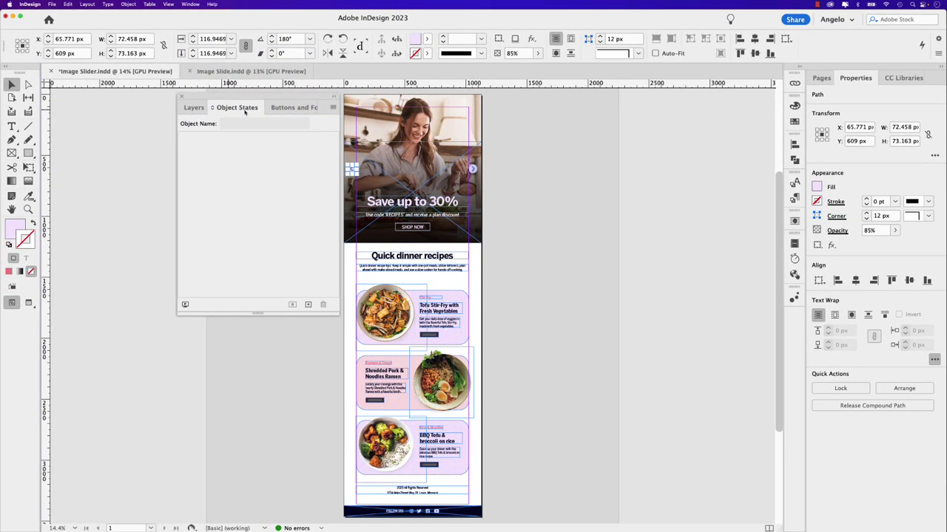
# Convert the three stacked hero photos into a multi-state object named 'Main Images'
pyautogui.click(418, 133)
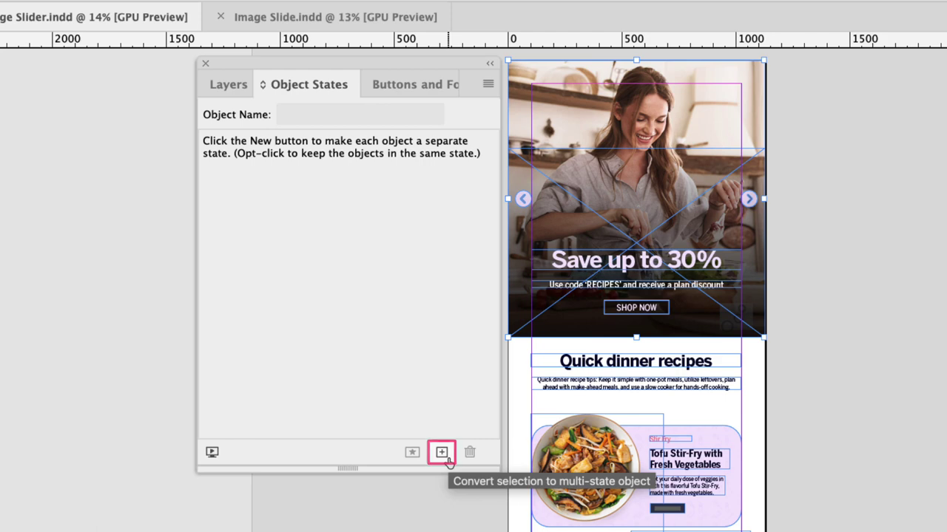
pyautogui.click(442, 453)
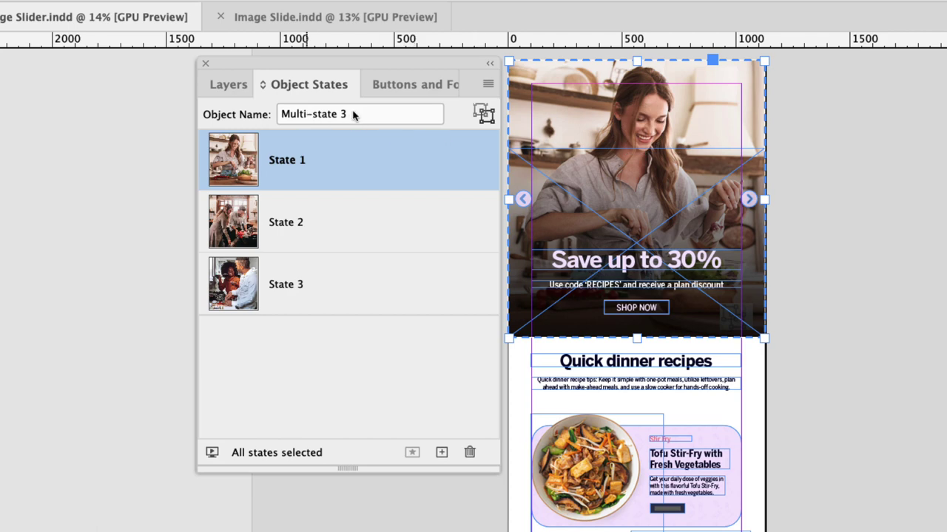
pyautogui.moveTo(348, 114); pyautogui.dragTo(273, 111)
pyautogui.write('Main Images')
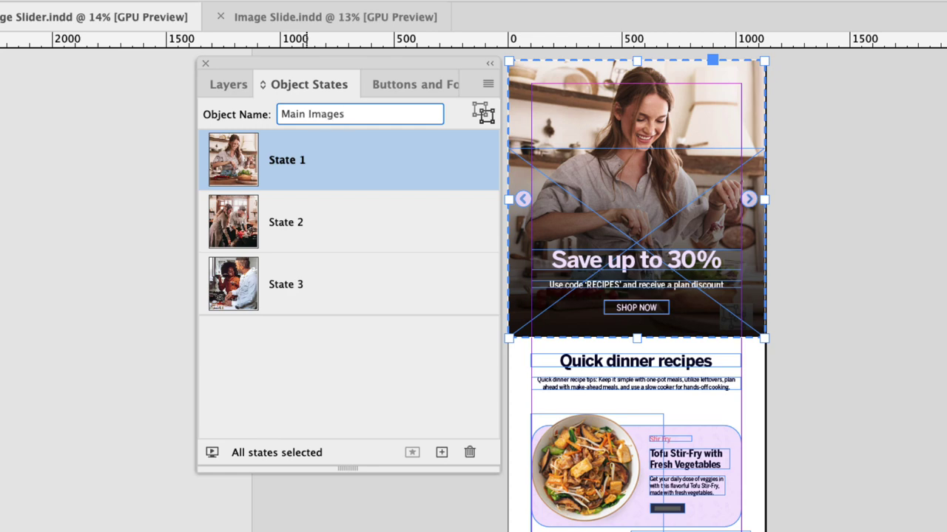
# Rename the slider's three states to Main 1, Main 2 and Main 3
pyautogui.click(295, 162)
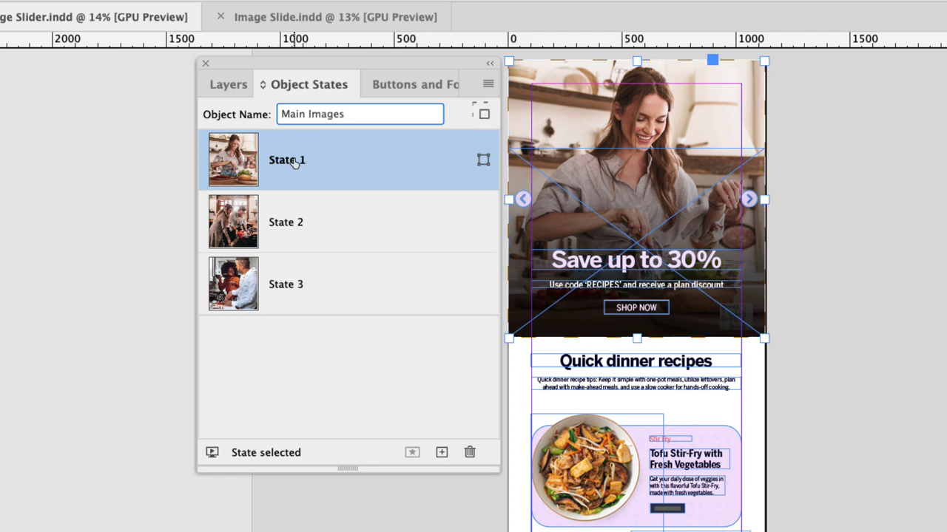
pyautogui.doubleClick(294, 161)
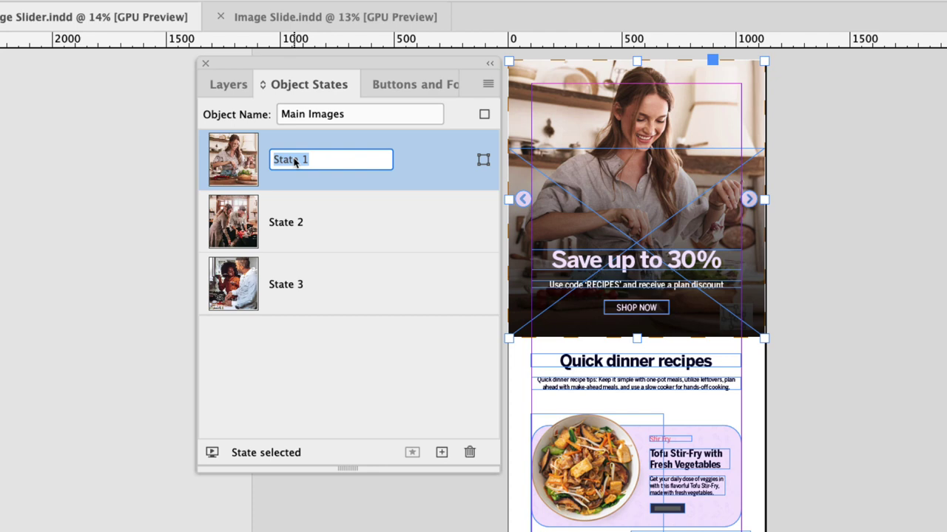
pyautogui.write('Main 1')
pyautogui.press('Return')
pyautogui.click(288, 226)
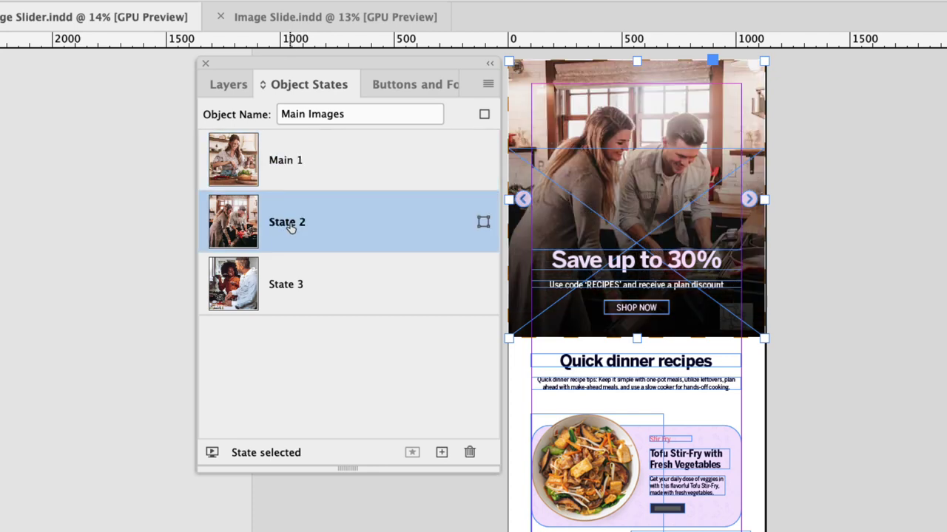
pyautogui.doubleClick(291, 226)
pyautogui.write('Main 2')
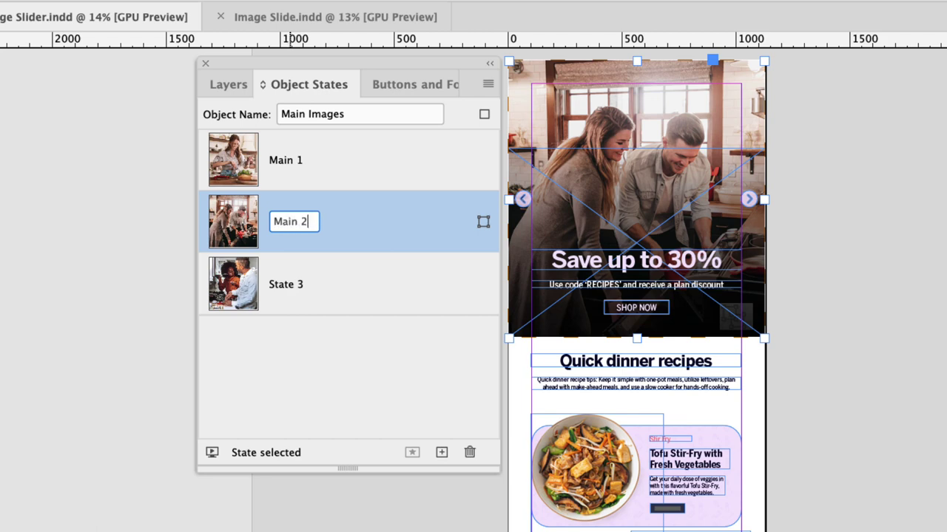
pyautogui.press('Return')
pyautogui.click(286, 289)
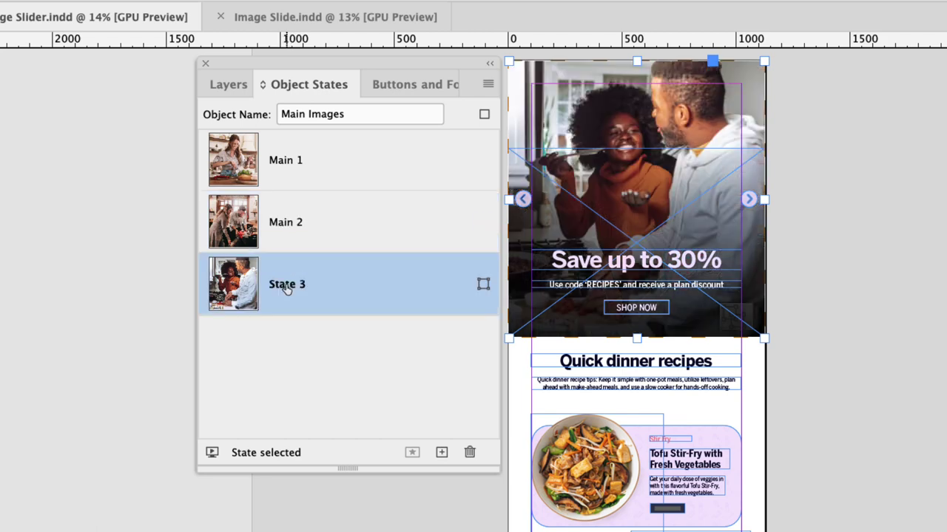
pyautogui.doubleClick(288, 288)
pyautogui.write('Main 3')
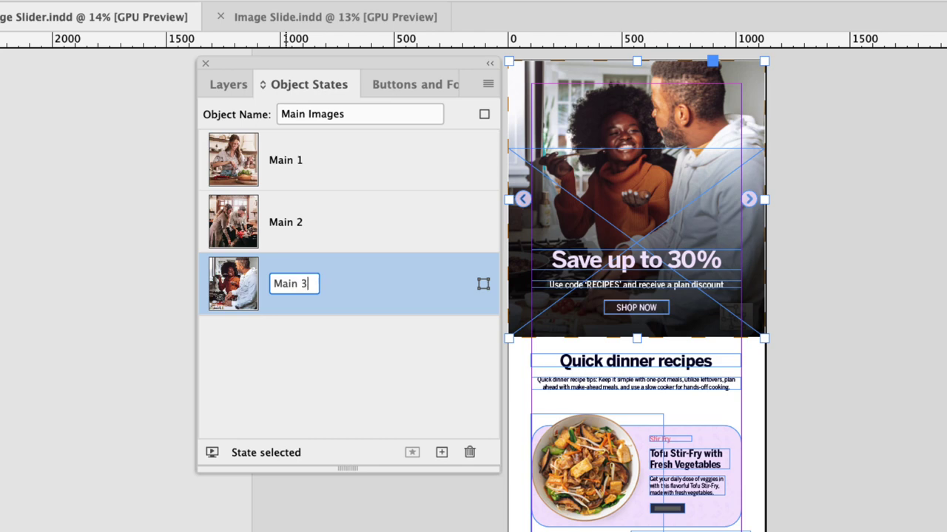
pyautogui.press('Return')
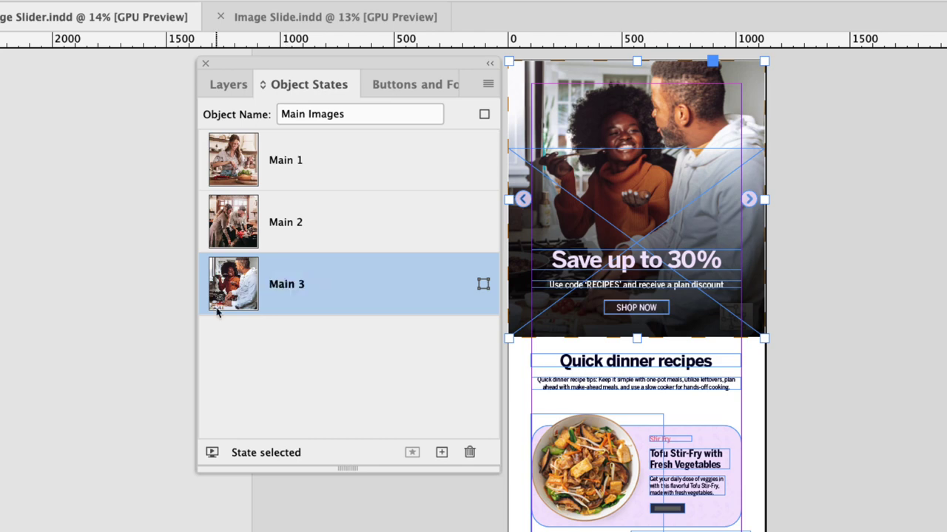
# Step through the states to check each photo, ending back on Main 1
pyautogui.click(289, 230)
pyautogui.click(295, 172)
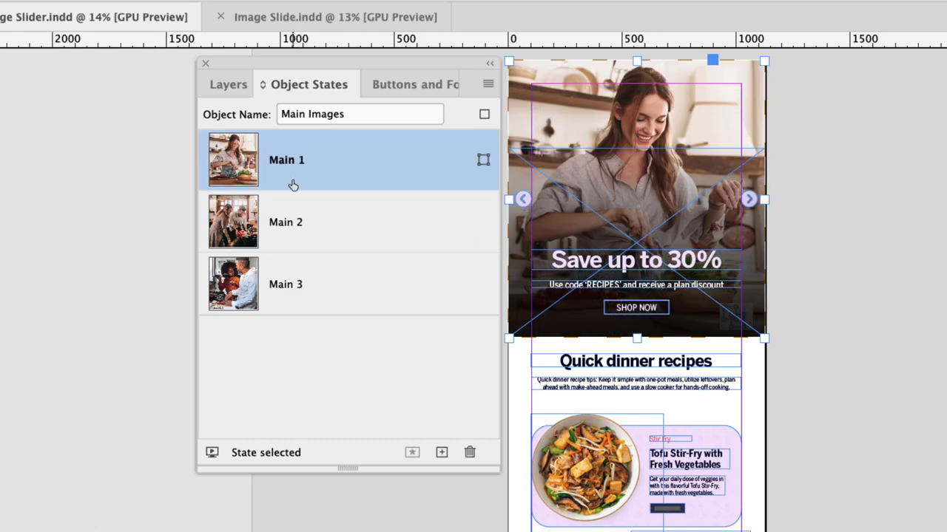
pyautogui.click(287, 223)
pyautogui.click(287, 286)
pyautogui.click(291, 232)
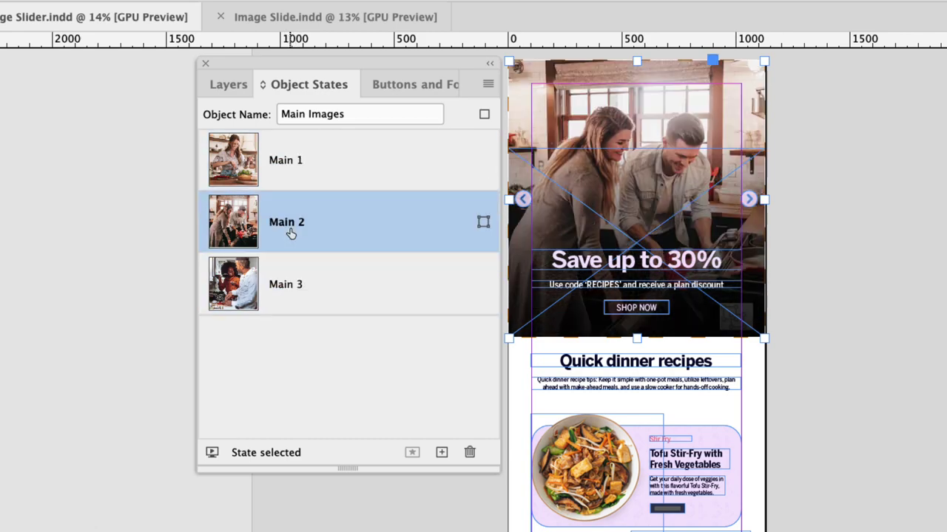
pyautogui.click(292, 174)
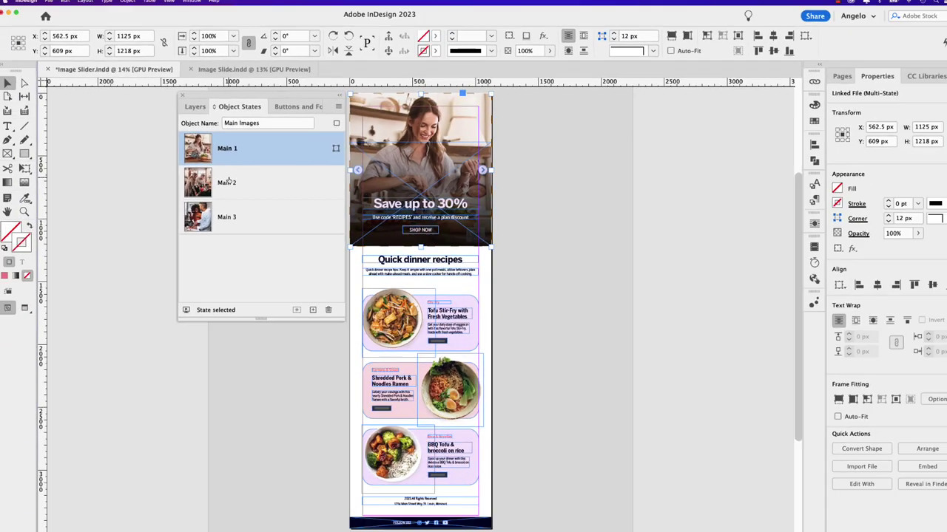
pyautogui.click(228, 179)
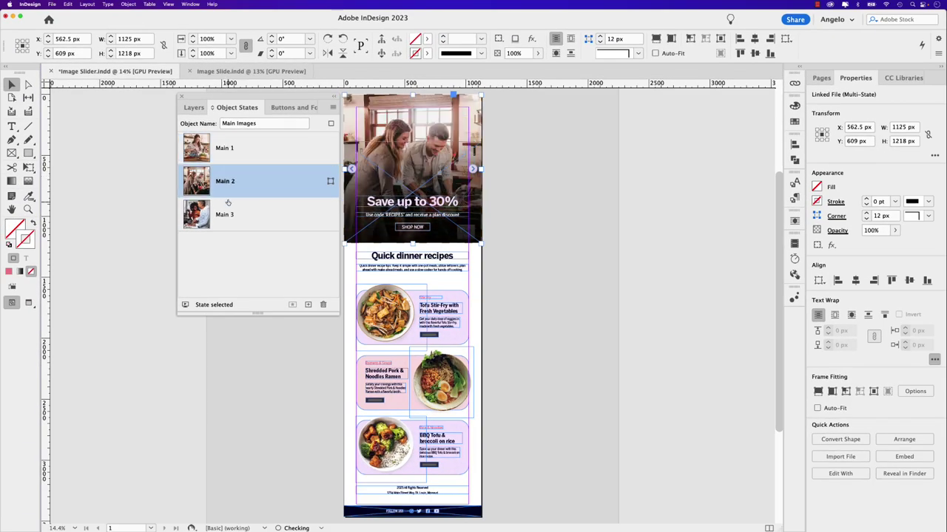
pyautogui.click(230, 218)
pyautogui.click(234, 189)
pyautogui.click(232, 150)
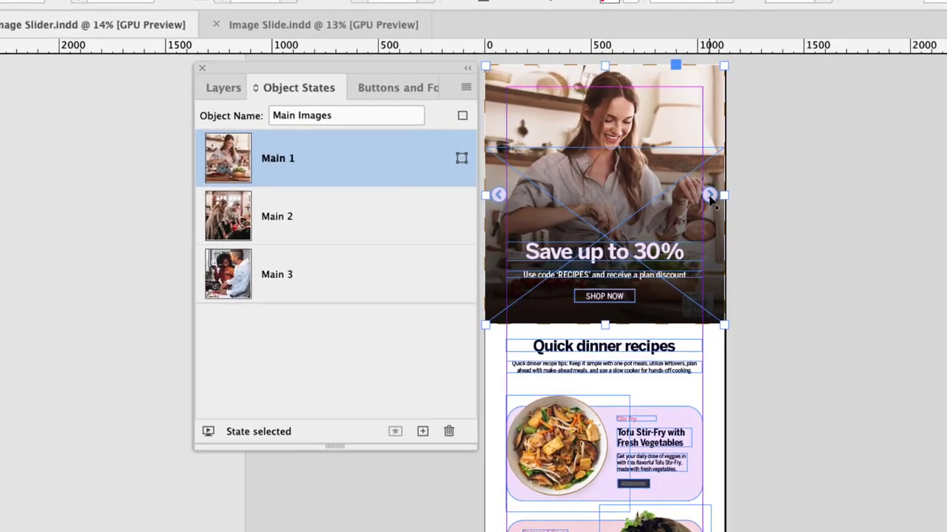
# Make the slider's right arrow a button named 'Next btn'
pyautogui.click(474, 170)
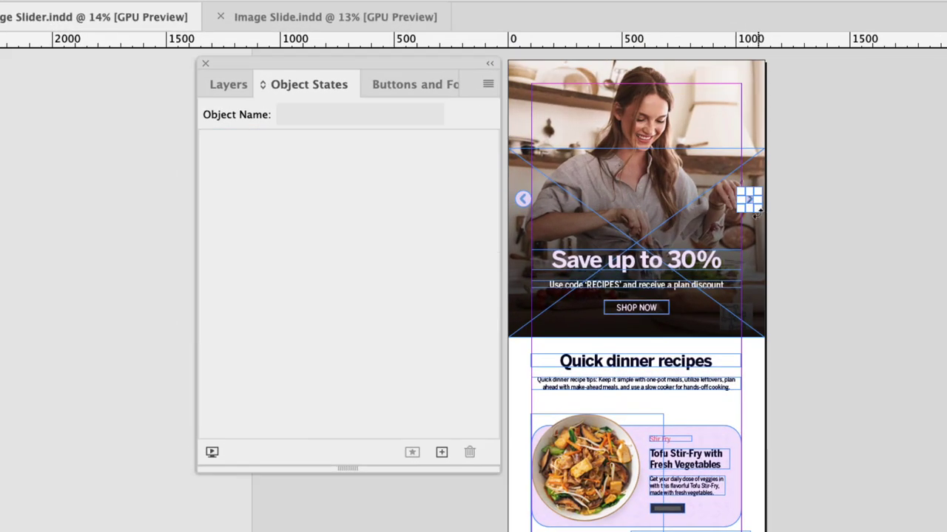
pyautogui.click(415, 85)
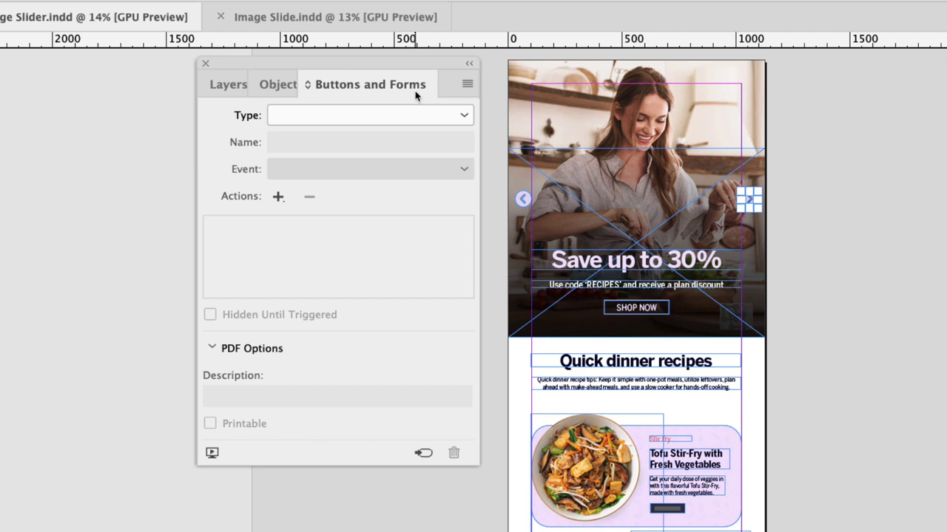
pyautogui.click(393, 118)
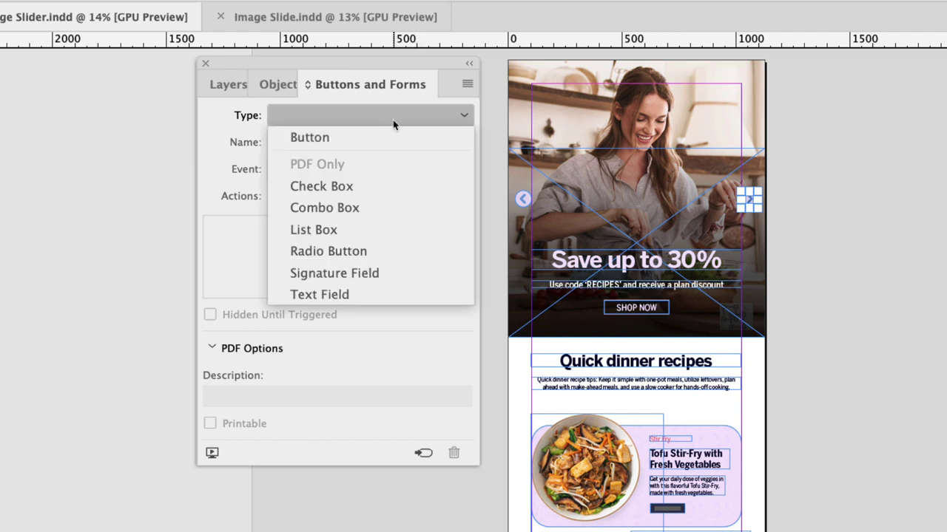
pyautogui.click(362, 141)
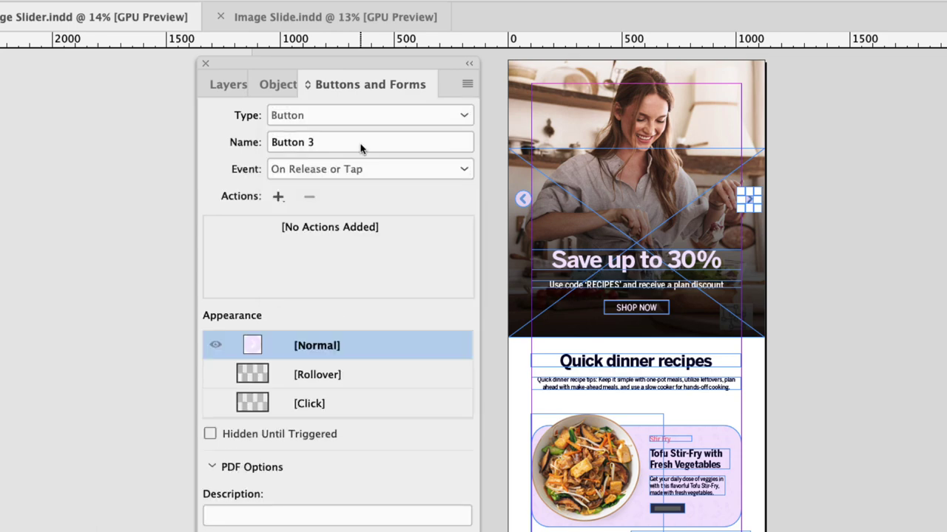
pyautogui.press('super+z')
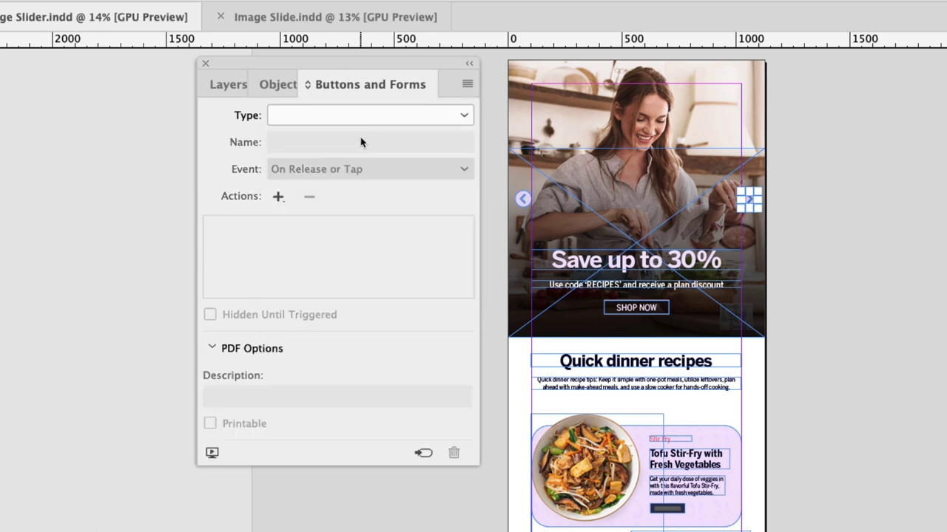
pyautogui.click(426, 455)
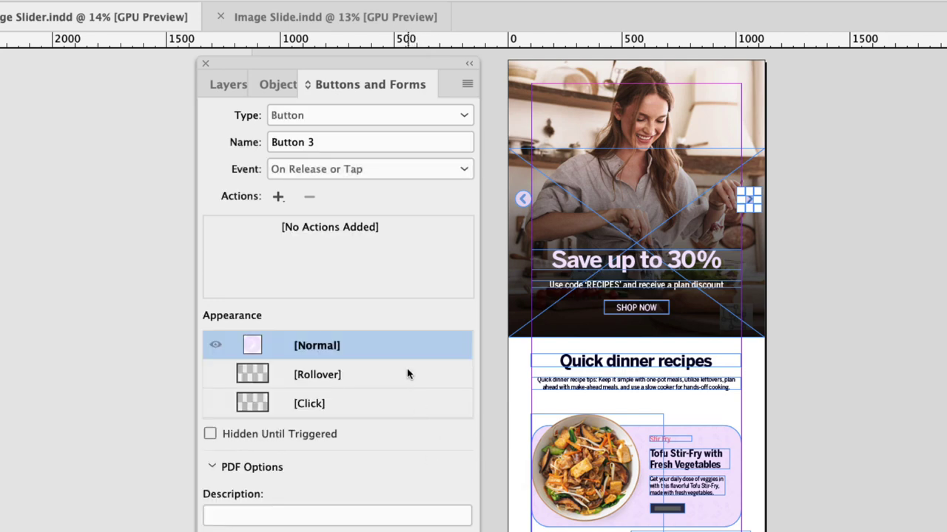
pyautogui.moveTo(316, 145); pyautogui.dragTo(195, 137)
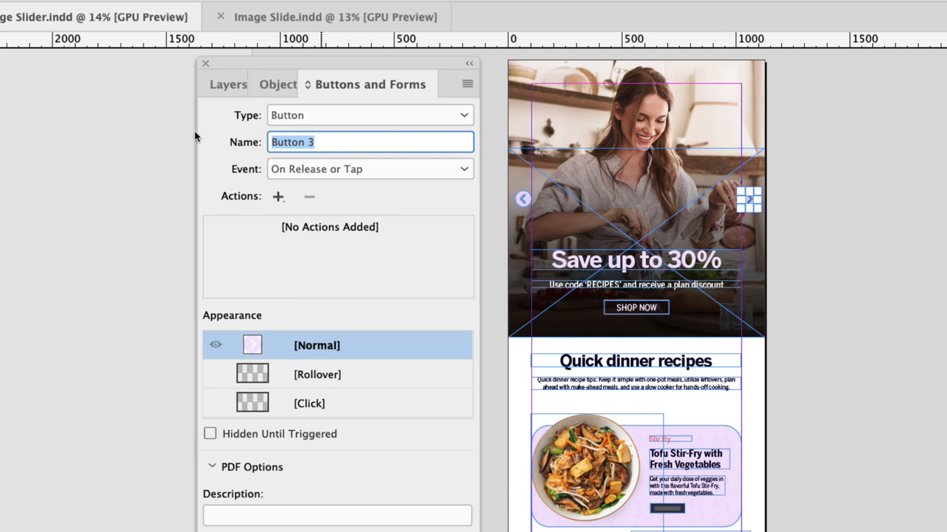
pyautogui.write('Next ')
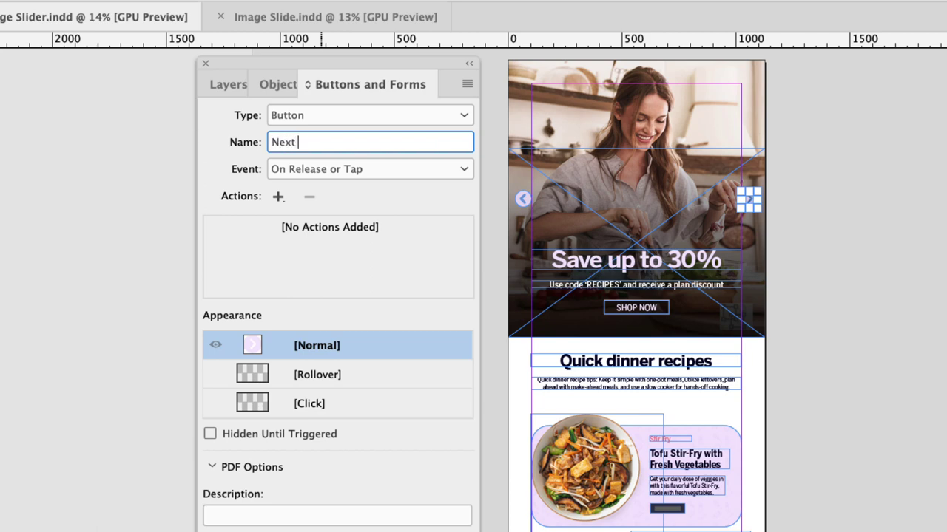
pyautogui.write('btn')
pyautogui.press('Return')
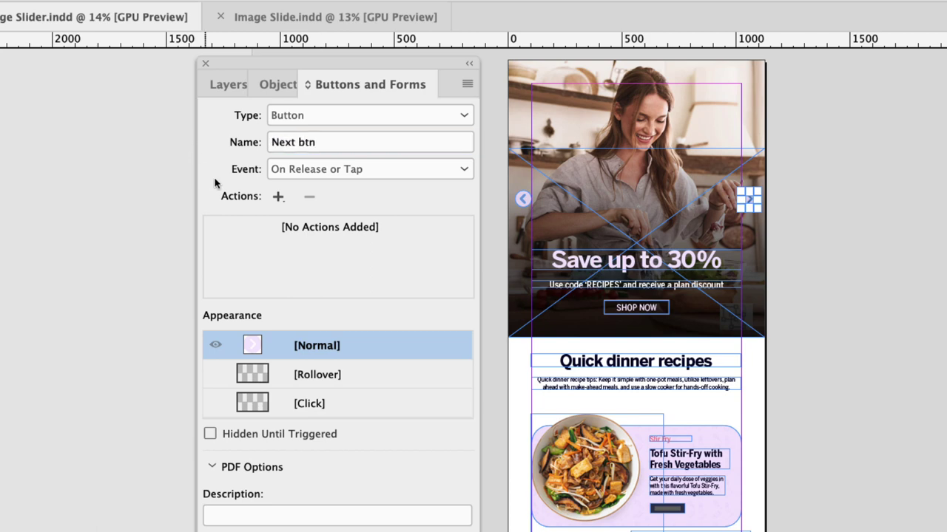
# Give Next btn a Go To Next State action targeting Main Images
pyautogui.click(278, 198)
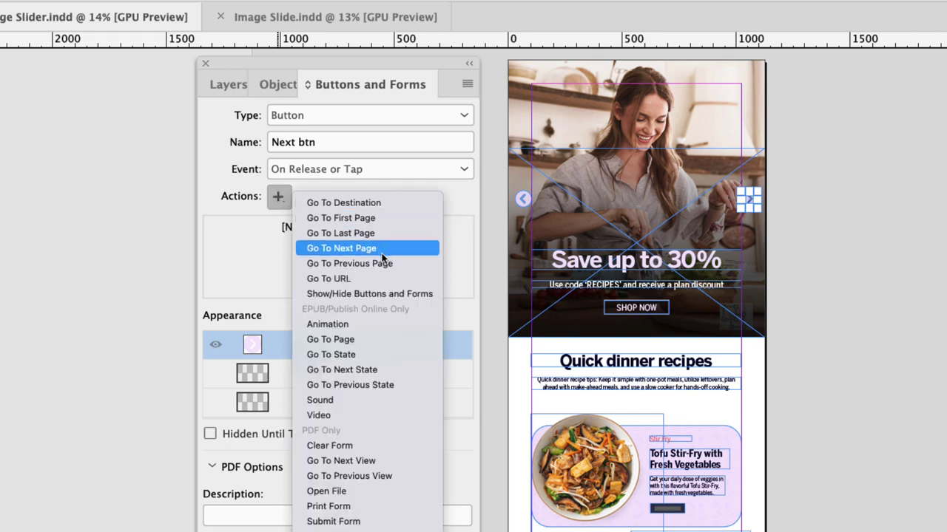
pyautogui.click(391, 371)
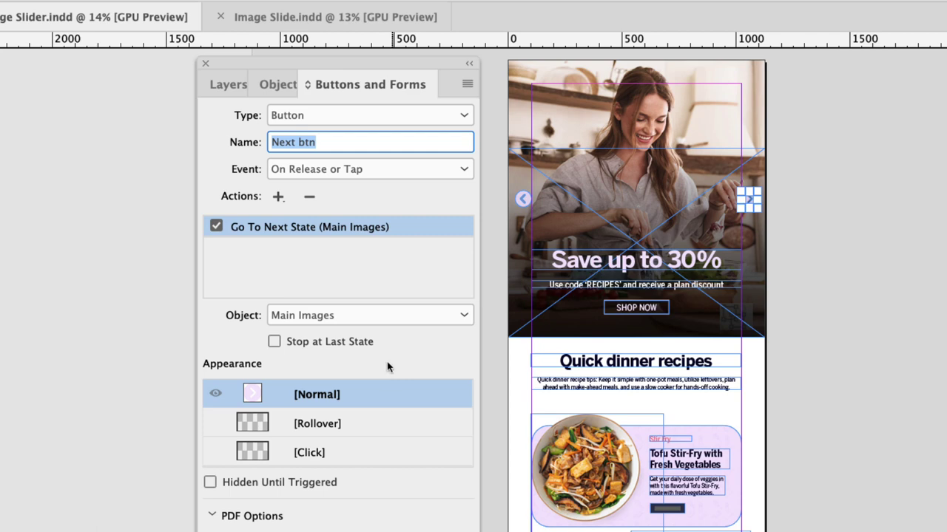
pyautogui.click(368, 316)
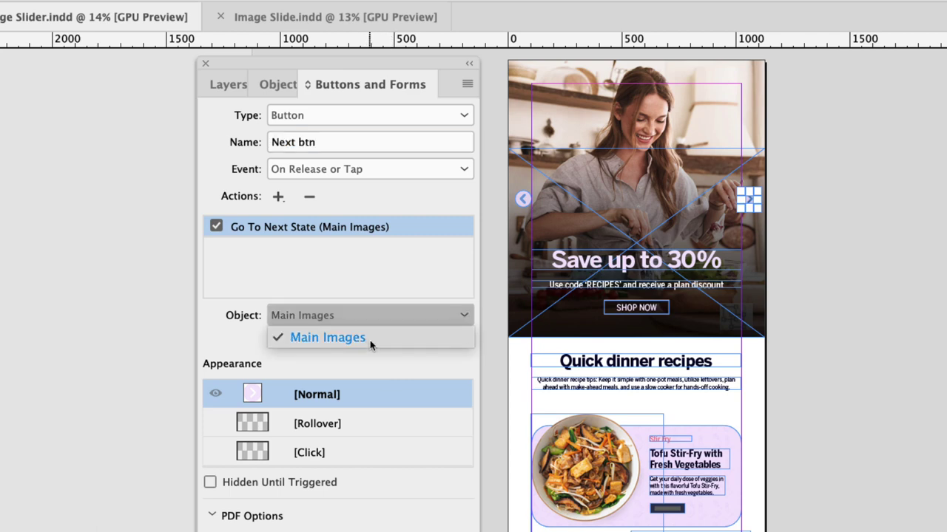
pyautogui.click(371, 343)
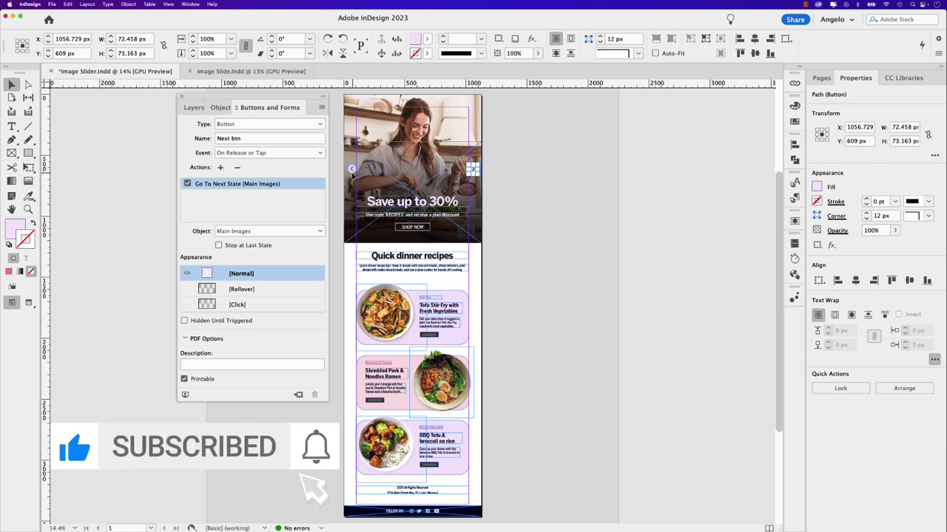
# Make the left arrow a button named 'Previous btn'
pyautogui.click(352, 170)
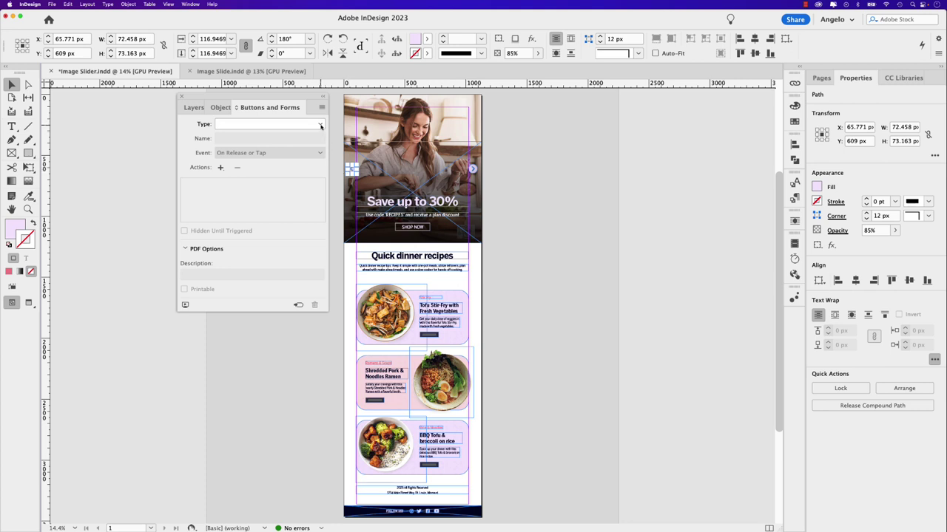
pyautogui.click(321, 126)
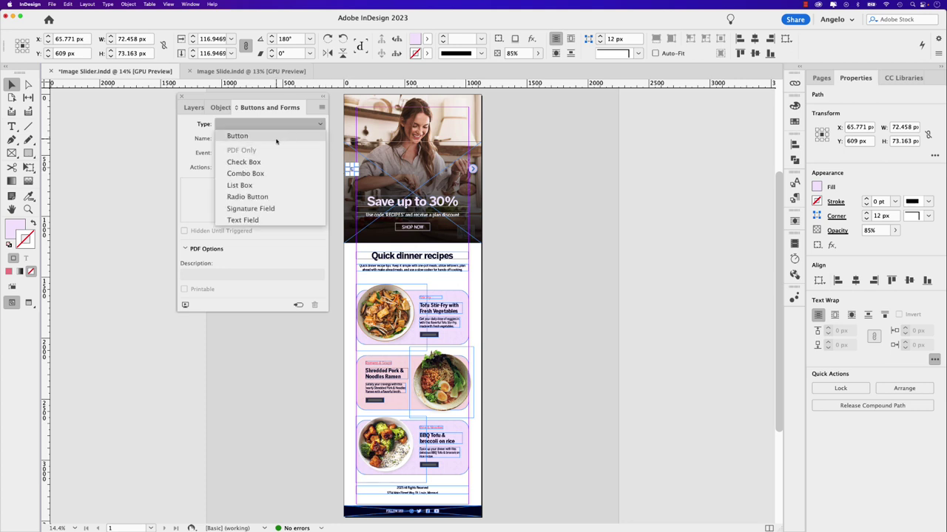
pyautogui.click(237, 136)
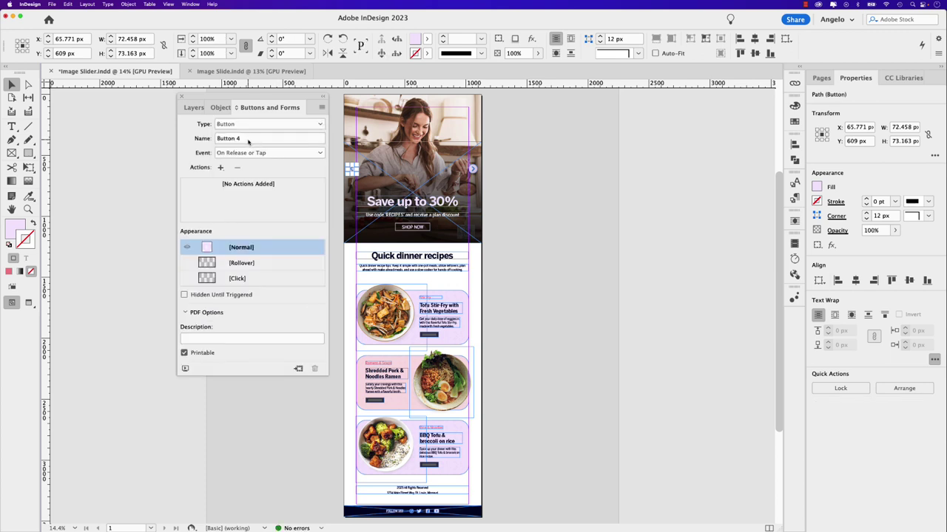
pyautogui.click(249, 139)
pyautogui.write('F')
pyautogui.write('revious btn')
# Give Previous btn a Go To Previous State action targeting Main Images
pyautogui.click(220, 167)
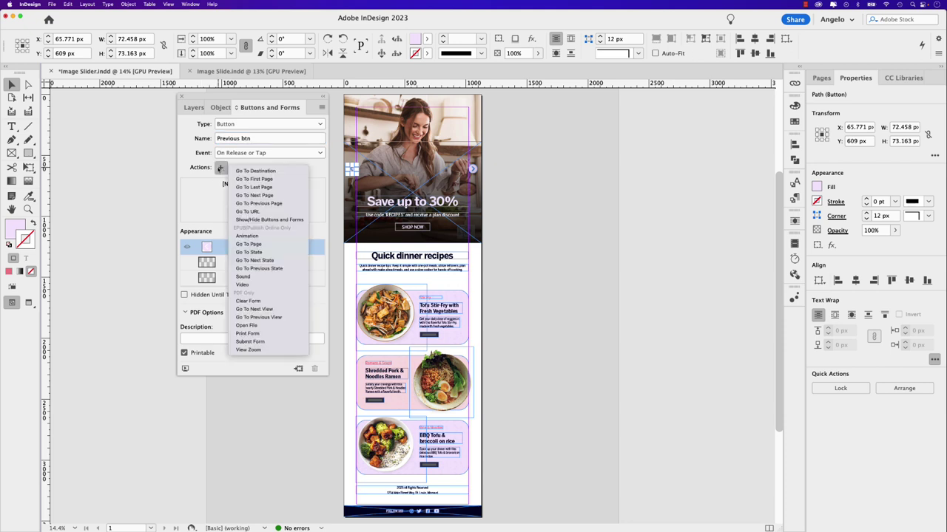
pyautogui.click(285, 270)
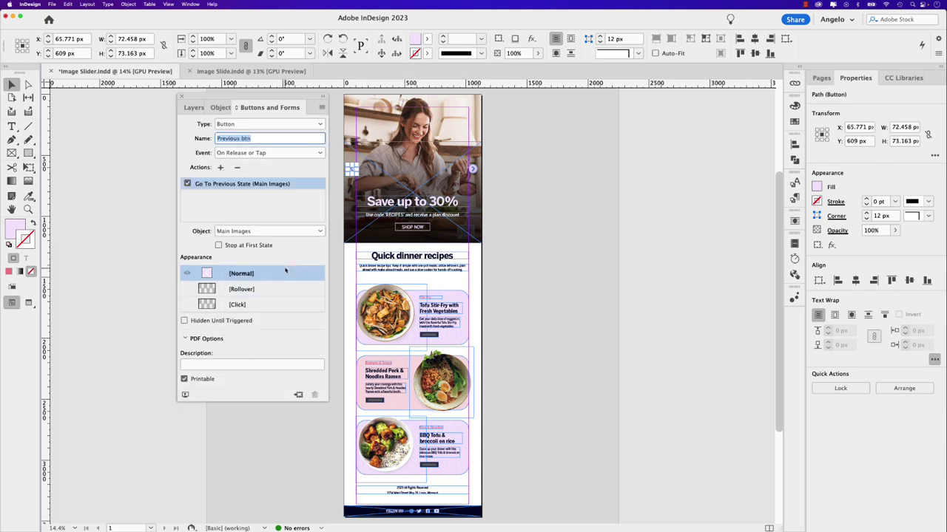
pyautogui.click(250, 232)
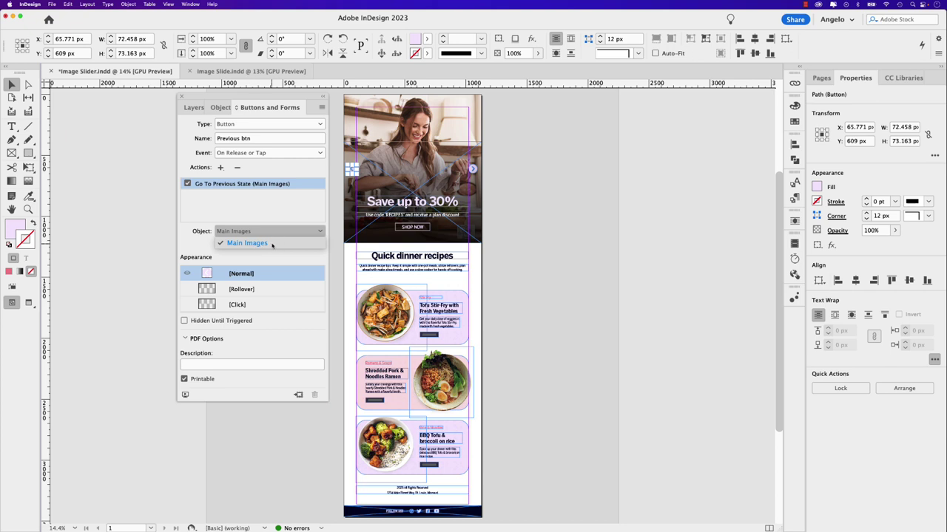
pyautogui.click(273, 244)
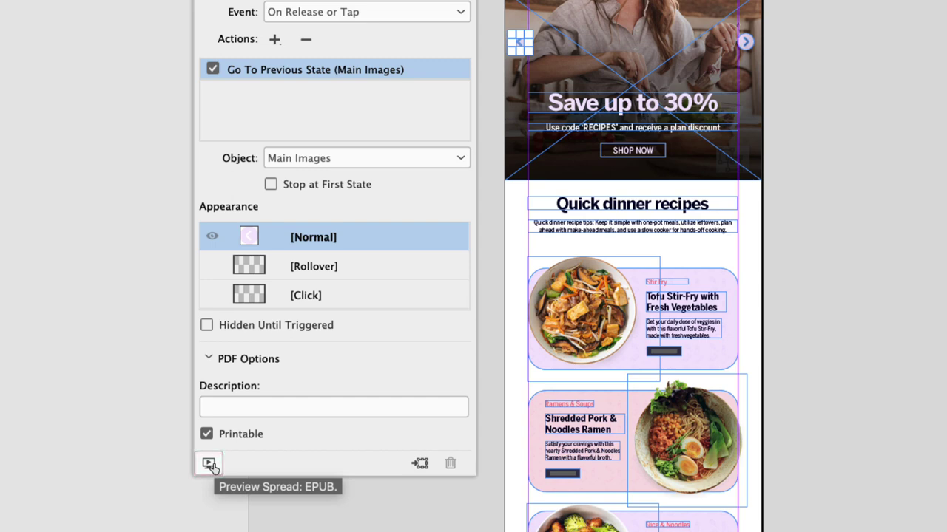
pyautogui.click(208, 463)
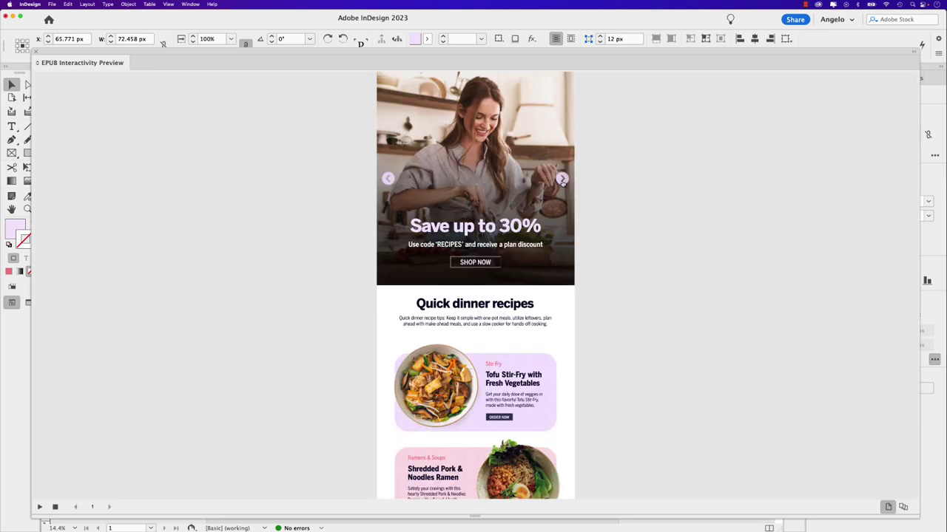
pyautogui.click(562, 180)
pyautogui.click(562, 180)
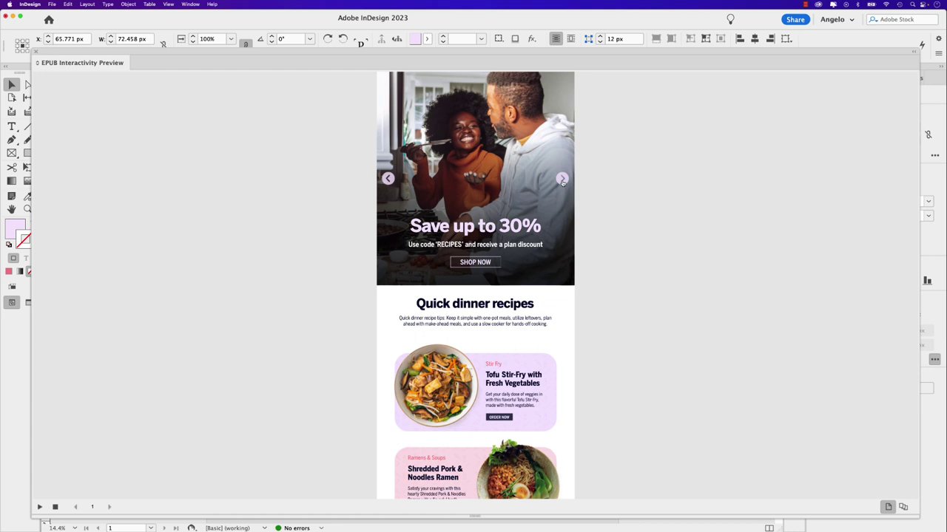
pyautogui.click(562, 179)
pyautogui.click(562, 179)
pyautogui.click(562, 179)
pyautogui.click(388, 179)
pyautogui.click(387, 179)
pyautogui.click(387, 179)
pyautogui.click(387, 179)
pyautogui.click(387, 179)
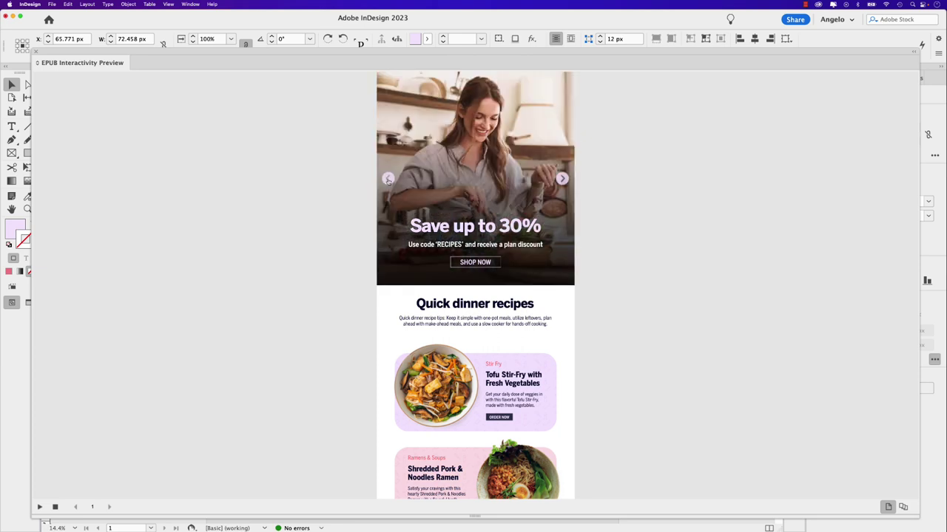
pyautogui.click(388, 179)
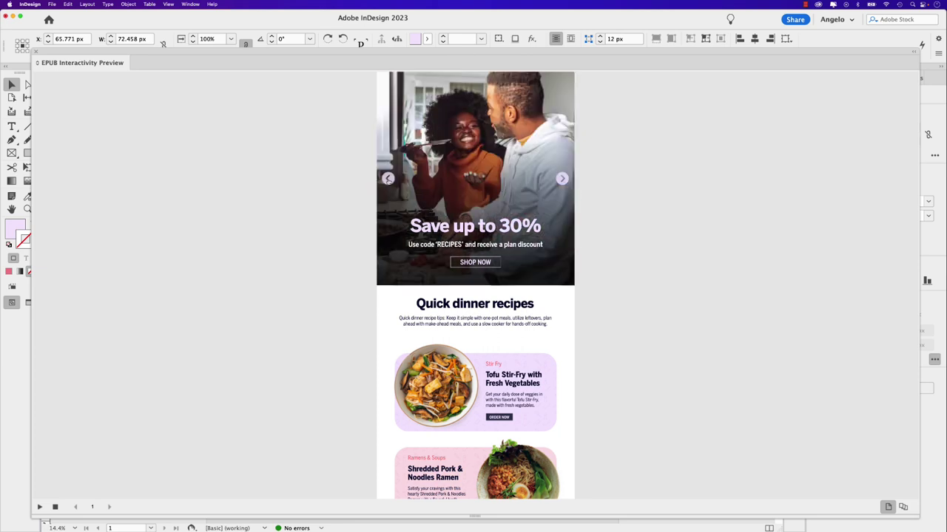
pyautogui.click(34, 53)
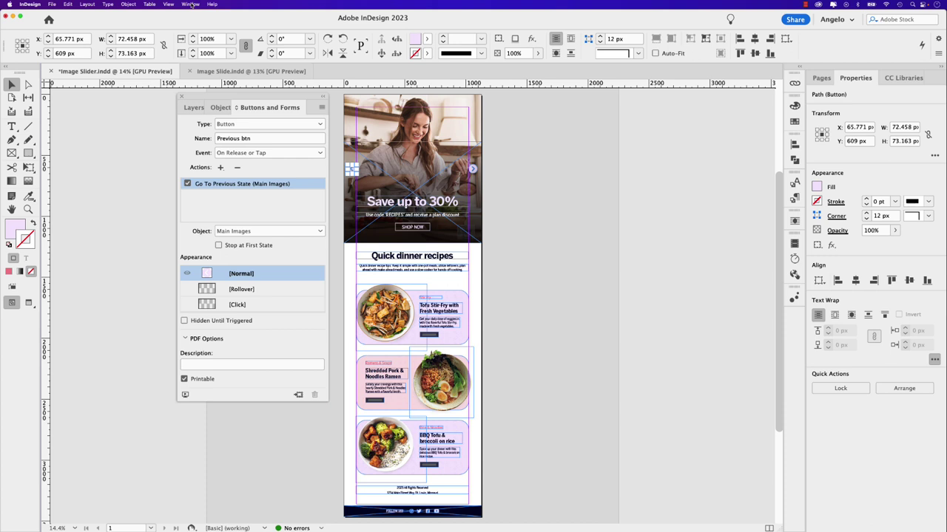
# Open the Animation panel and dock it with the Layers, Object States and Buttons and Forms group
pyautogui.click(190, 5)
pyautogui.moveTo(207, 116)
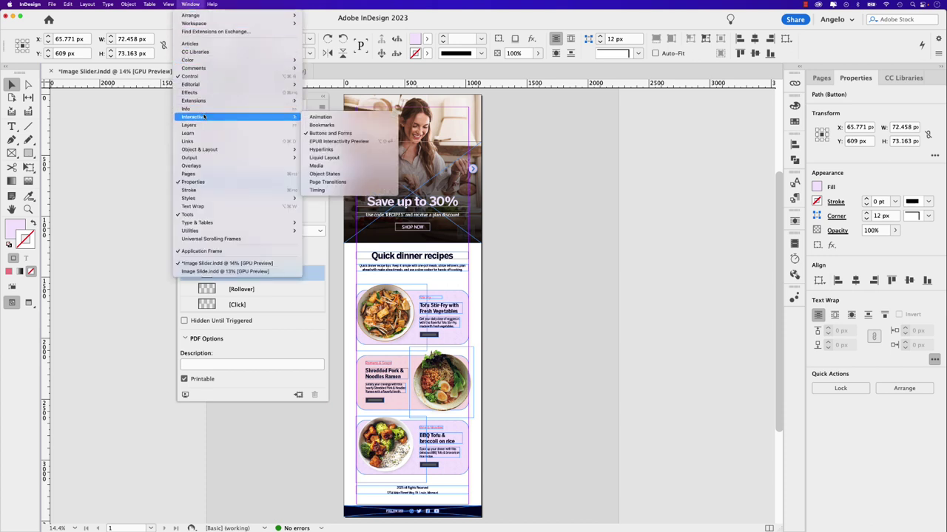
pyautogui.click(321, 117)
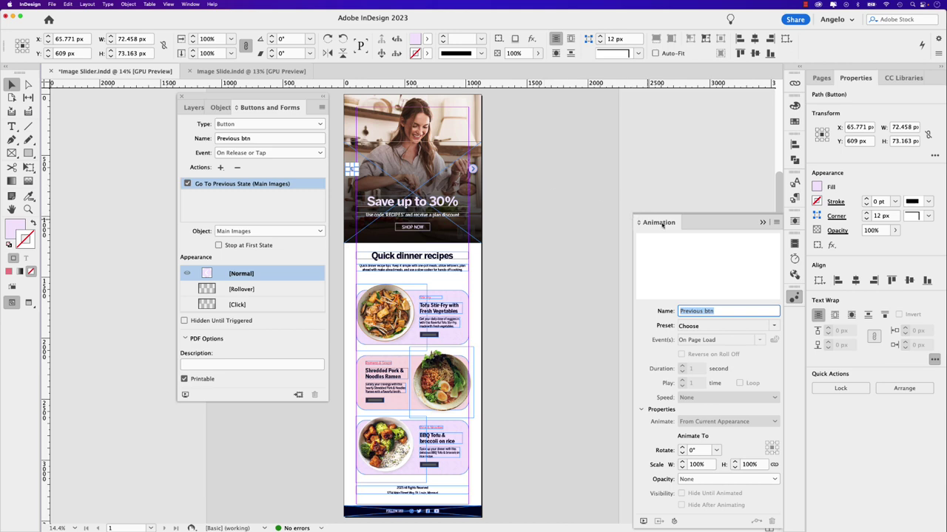
pyautogui.moveTo(662, 225); pyautogui.dragTo(299, 111)
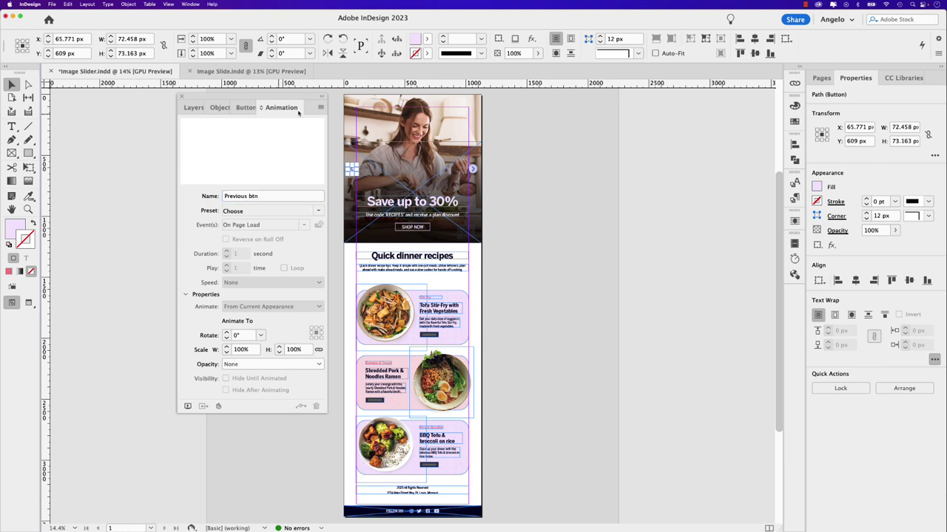
# Select the photo inside the Main 1 state of the Main Images slider
pyautogui.click(370, 124)
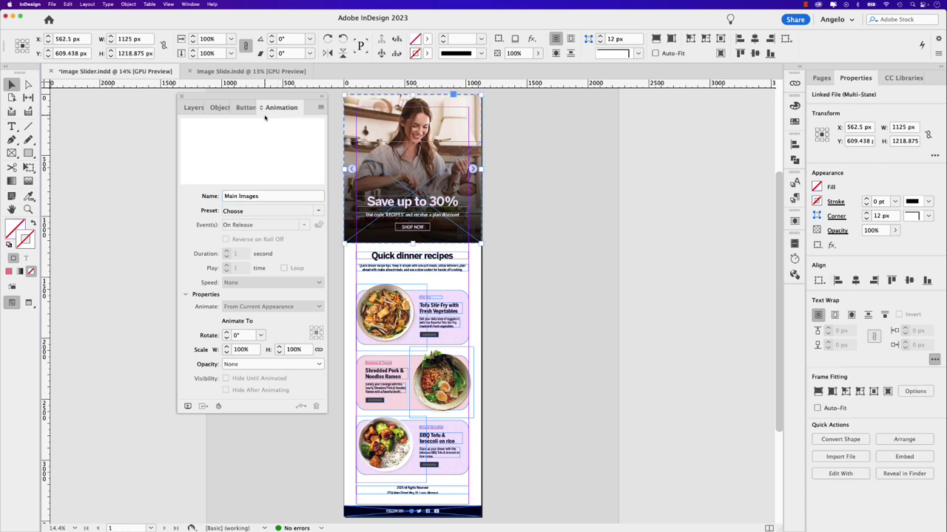
pyautogui.click(225, 109)
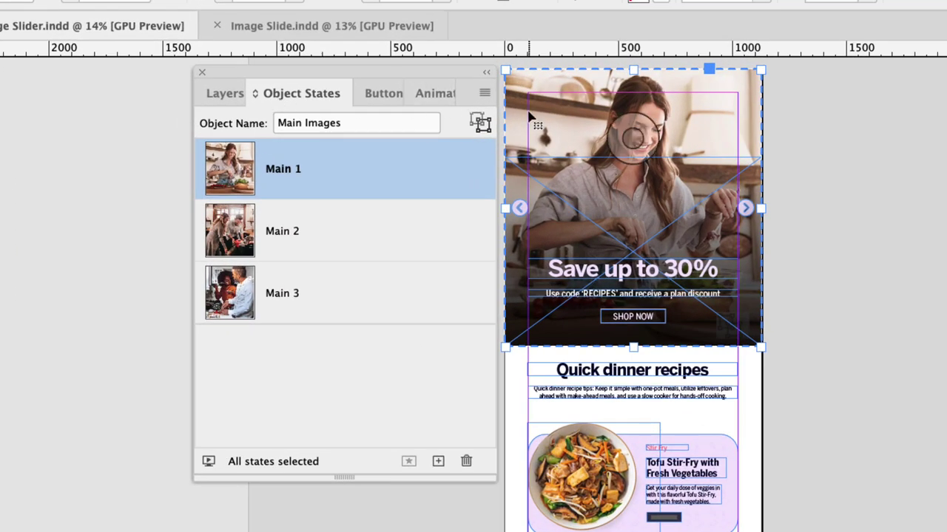
pyautogui.click(530, 117)
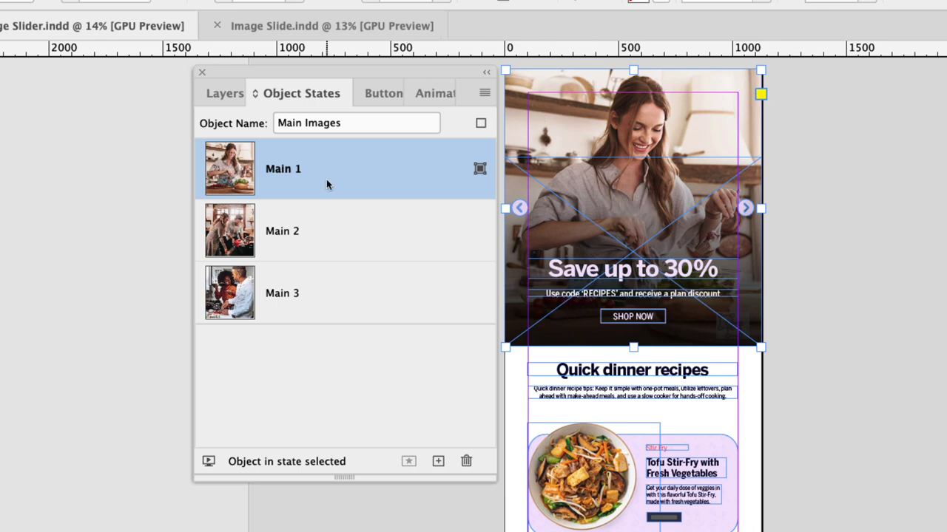
pyautogui.click(279, 232)
pyautogui.click(287, 181)
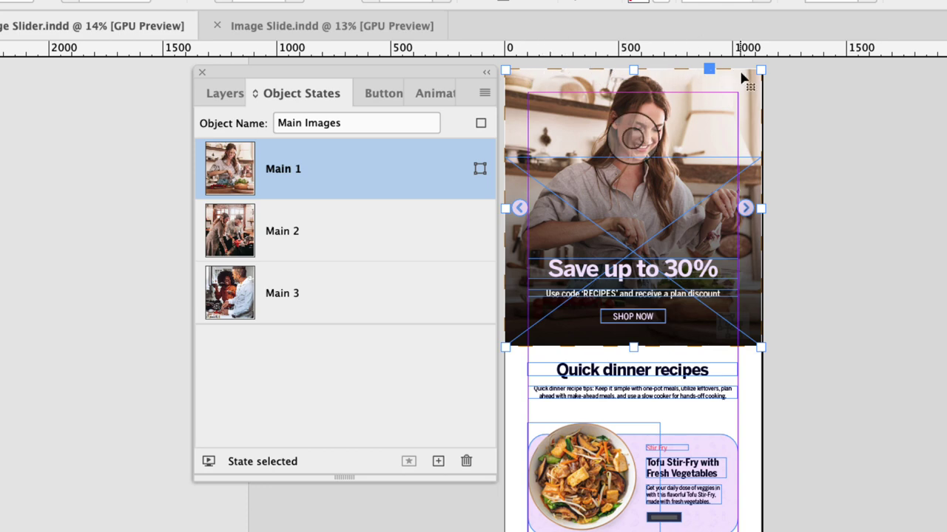
pyautogui.click(546, 78)
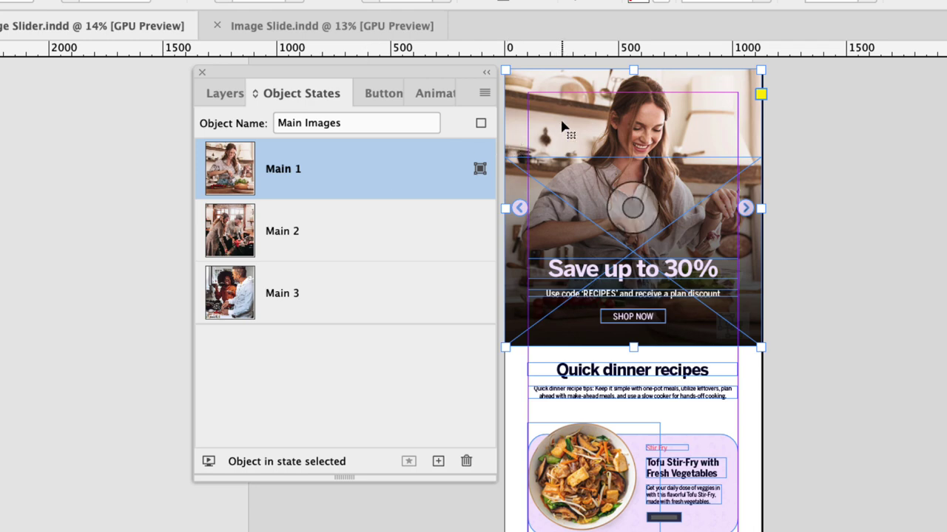
# Give the Main 1 photo a Fade In animation with 0.5-second duration
pyautogui.click(443, 96)
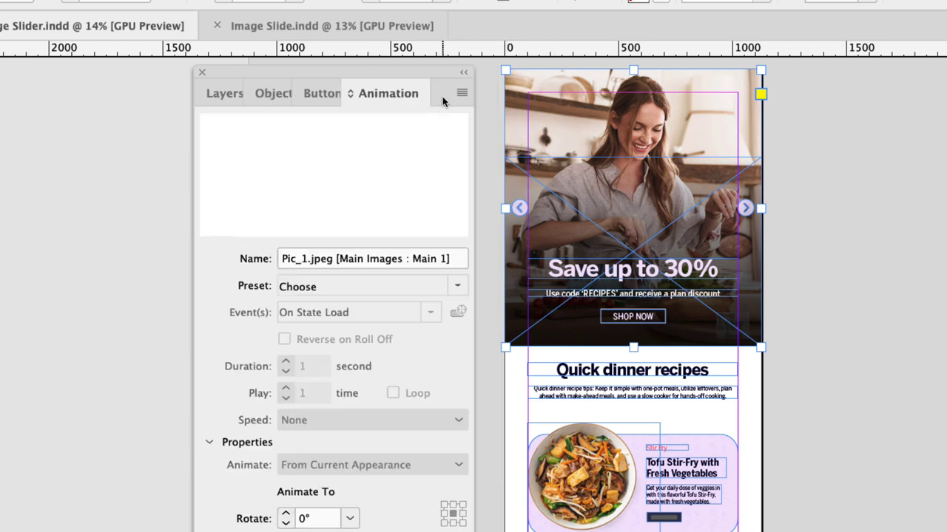
pyautogui.click(458, 286)
pyautogui.click(493, 345)
pyautogui.doubleClick(311, 366)
pyautogui.write('.5')
pyautogui.press('Return')
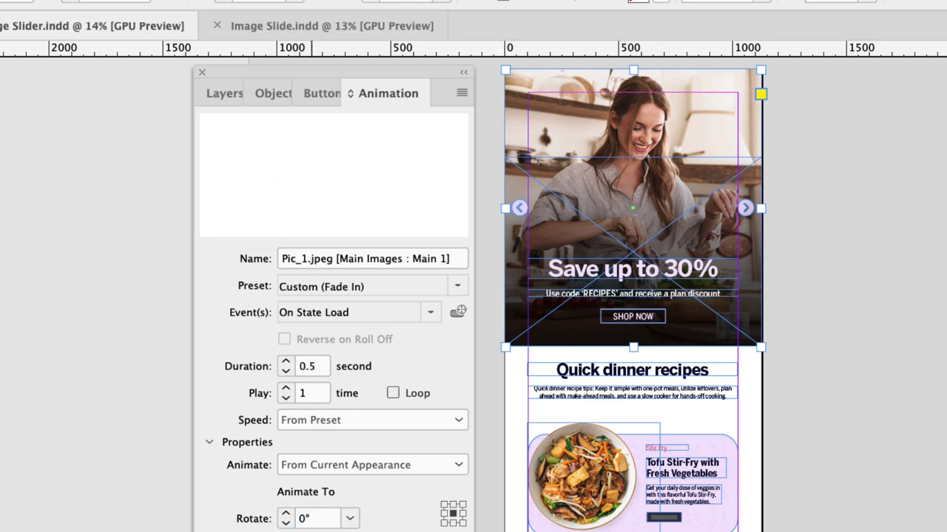
pyautogui.click(266, 99)
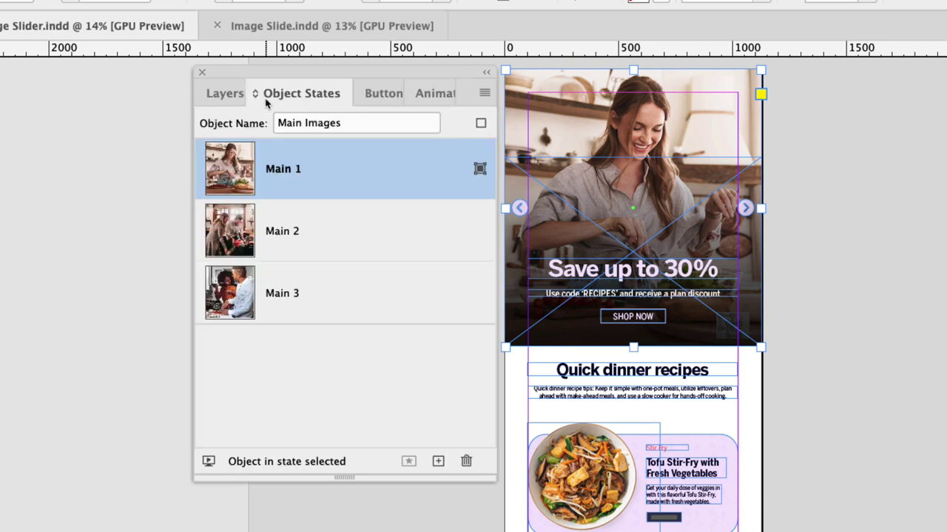
# Give the Main 2 state's photo a Fade In animation lasting 0.5 seconds
pyautogui.click(283, 236)
pyautogui.click(544, 122)
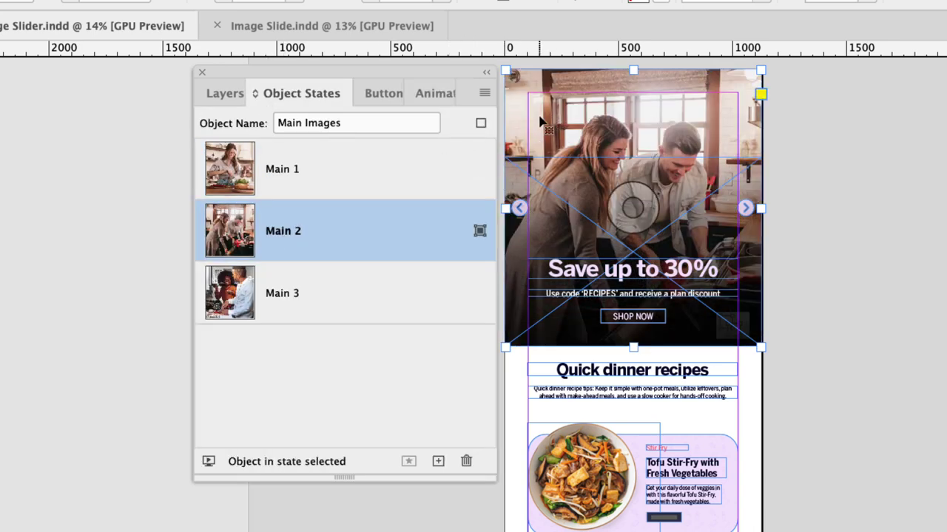
pyautogui.click(444, 95)
pyautogui.click(457, 288)
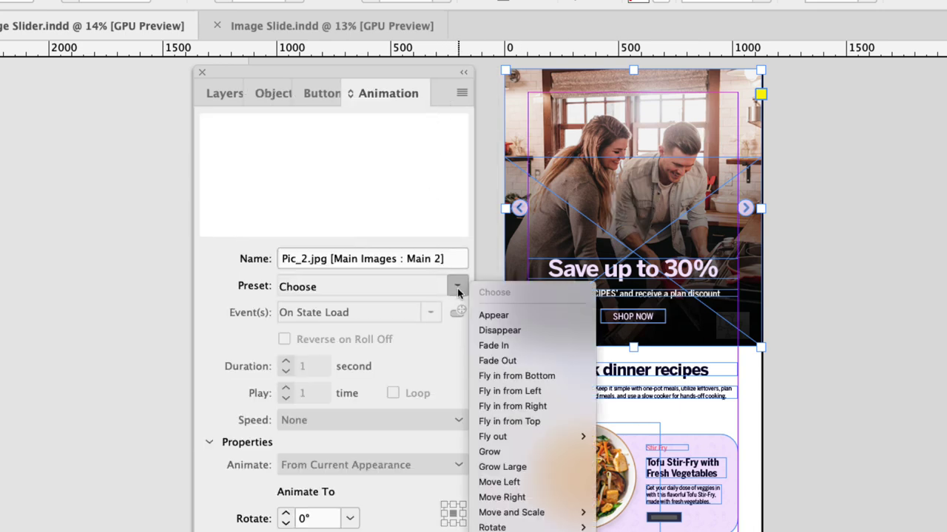
pyautogui.click(500, 347)
pyautogui.doubleClick(302, 367)
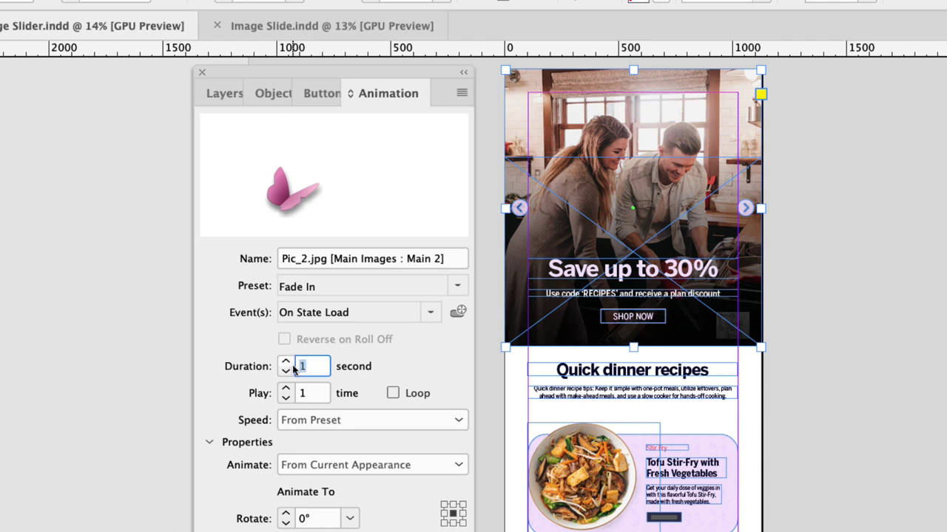
pyautogui.write('.5')
pyautogui.press('Return')
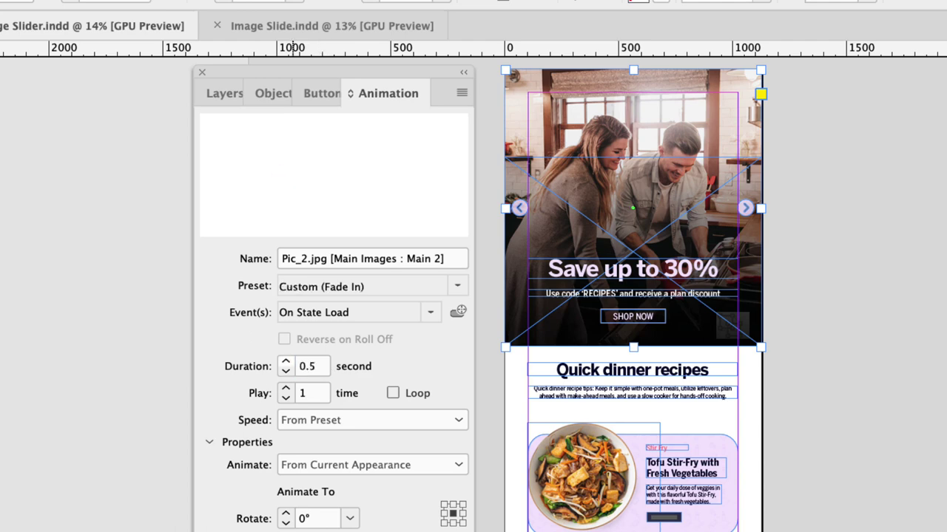
pyautogui.click(272, 94)
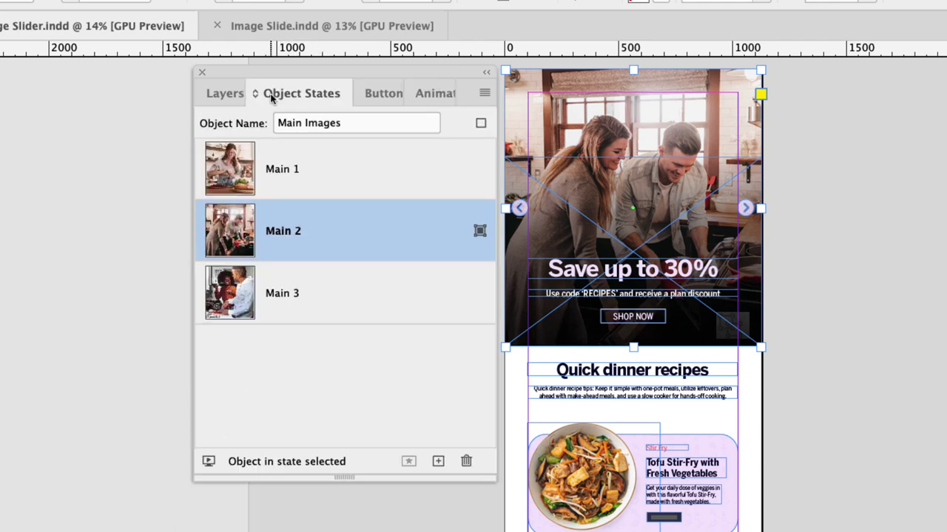
pyautogui.click(282, 295)
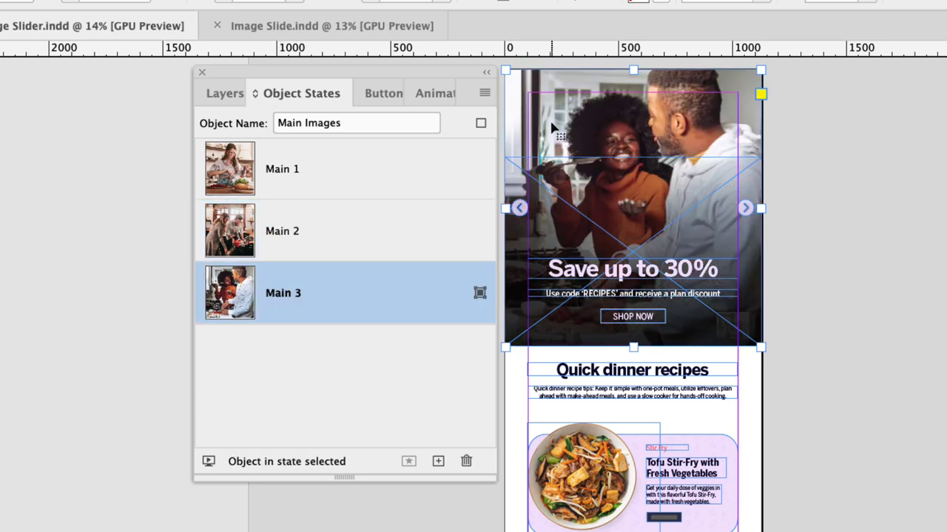
# Apply the Fade In preset with 0.5-second duration to the Main 3 photo, Pic_3.jpg
pyautogui.click(435, 94)
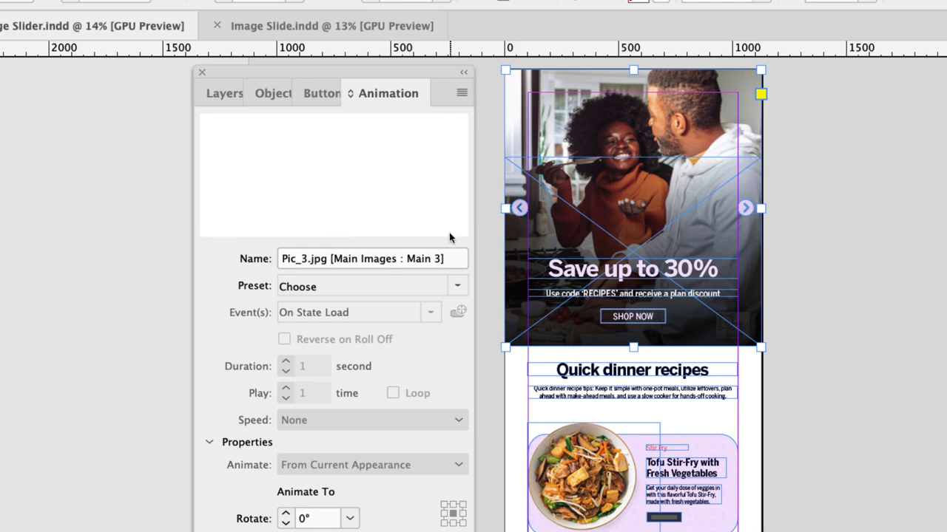
pyautogui.click(457, 287)
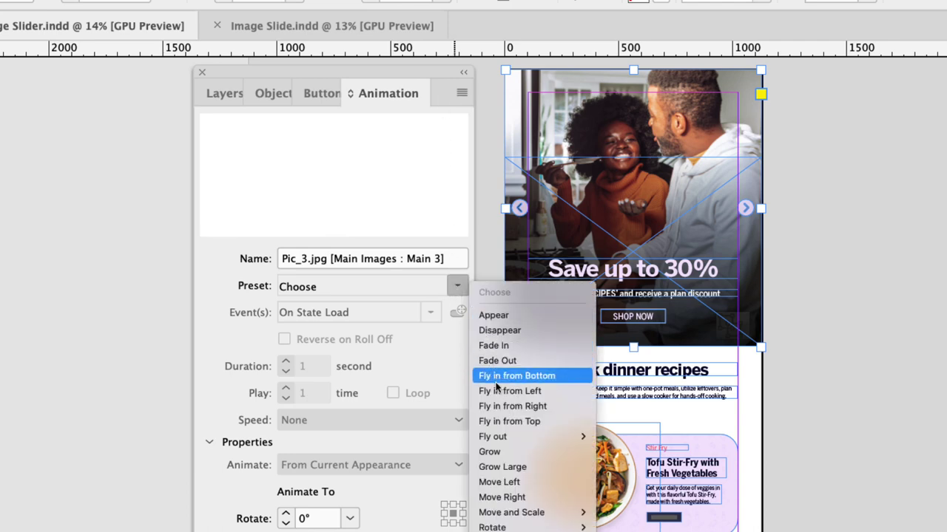
pyautogui.click(526, 346)
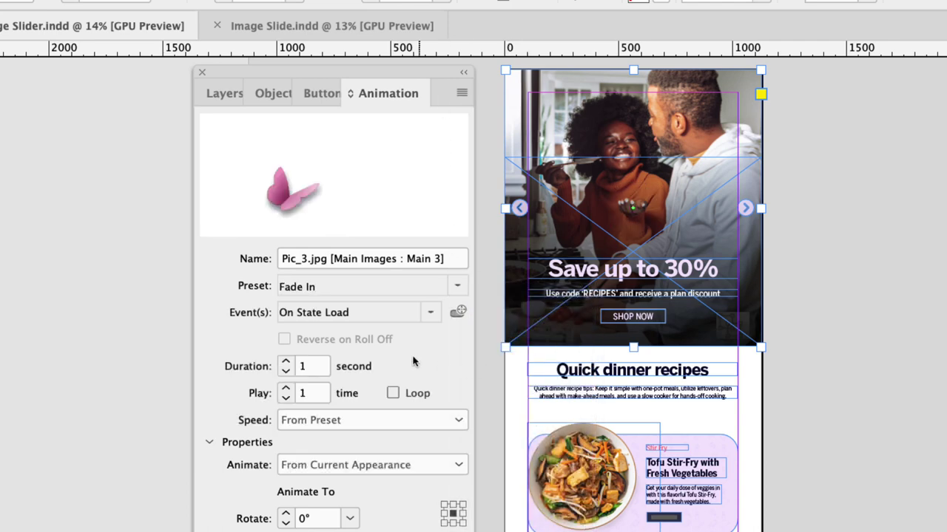
pyautogui.click(306, 367)
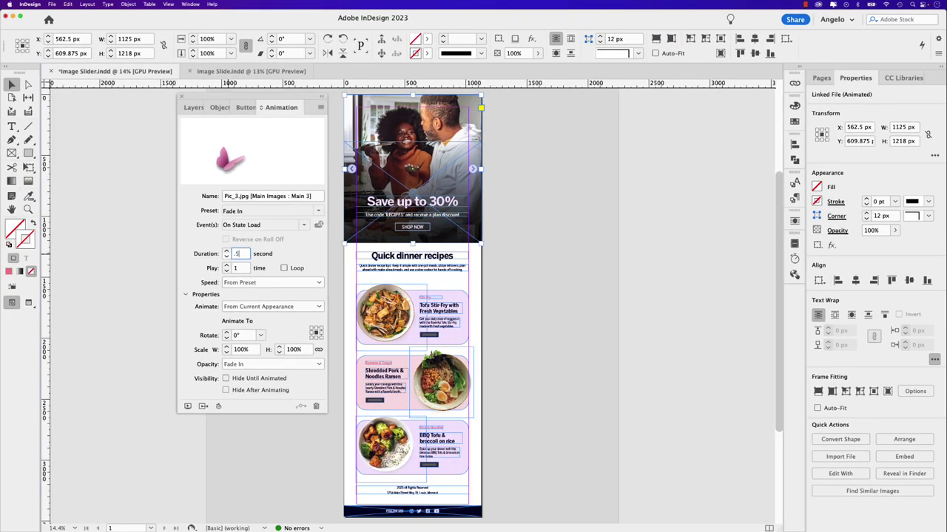
pyautogui.write('.5')
pyautogui.press('Return')
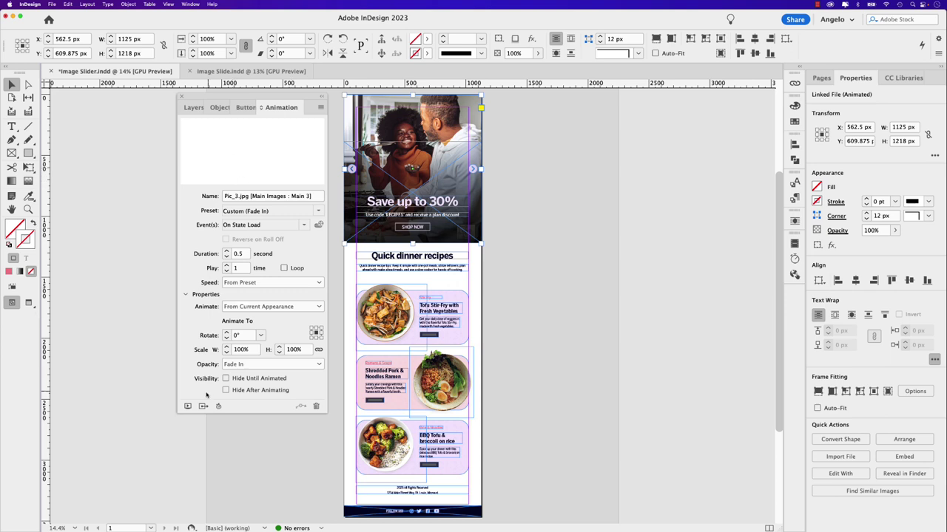
# Preview the slider's fading interactivity from the Animation panel's Preview Spread
pyautogui.click(188, 407)
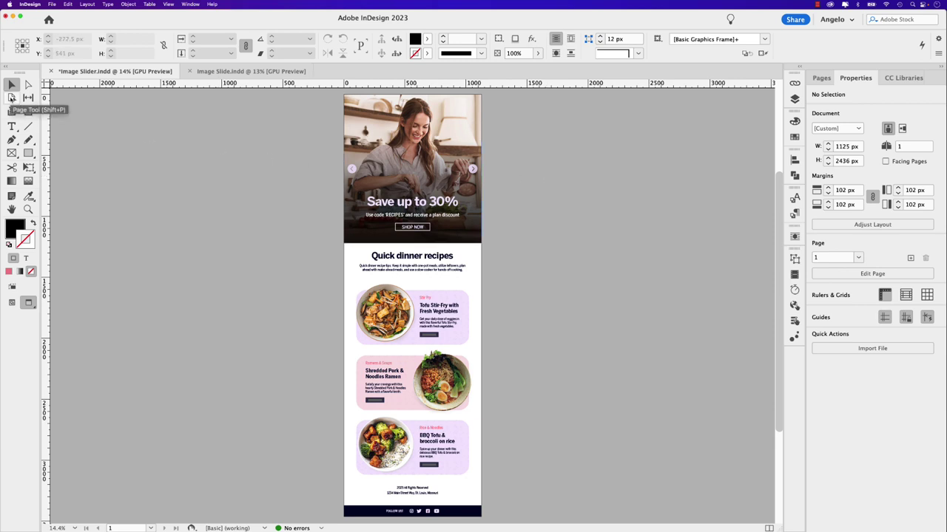
# Change the page height to 2436 px with the Page tool
pyautogui.click(11, 98)
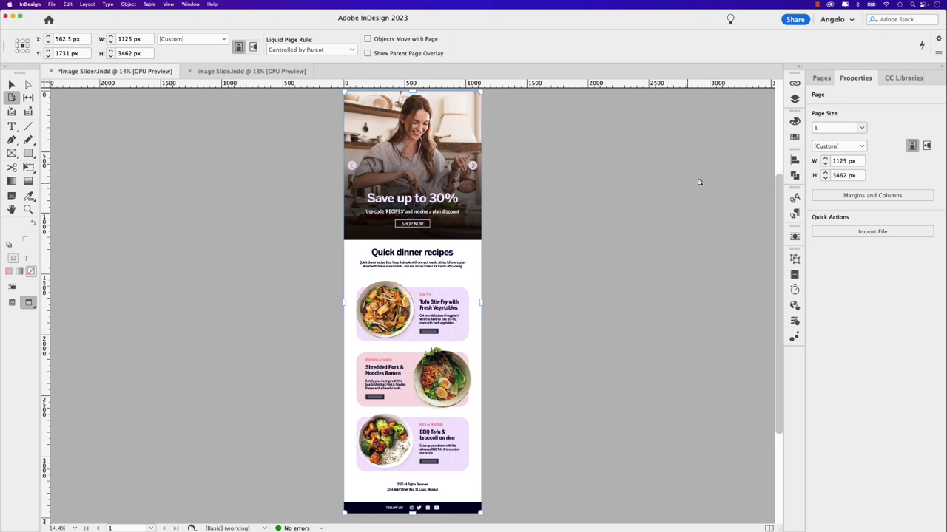
pyautogui.moveTo(859, 178); pyautogui.dragTo(825, 179)
pyautogui.write('2436')
pyautogui.press('Return')
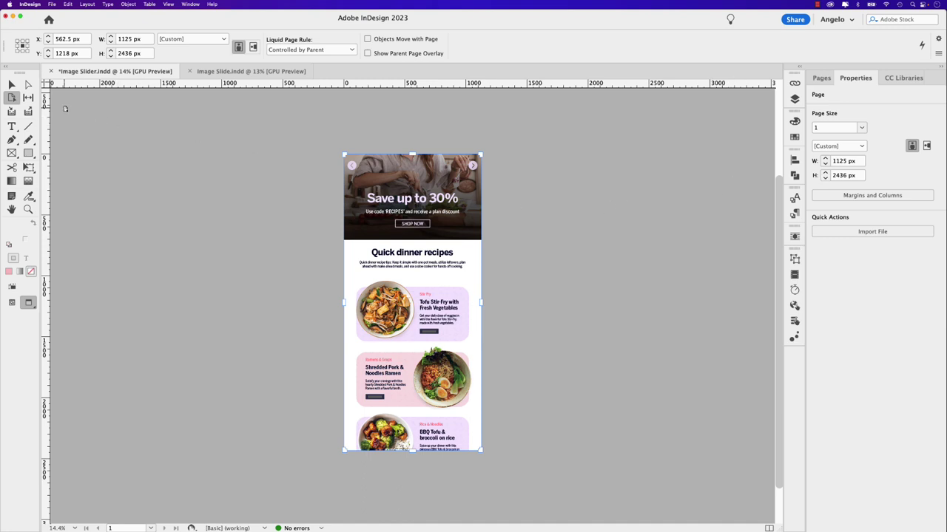
# Select every newsletter frame and move them down so the top aligns with the page top
pyautogui.click(12, 85)
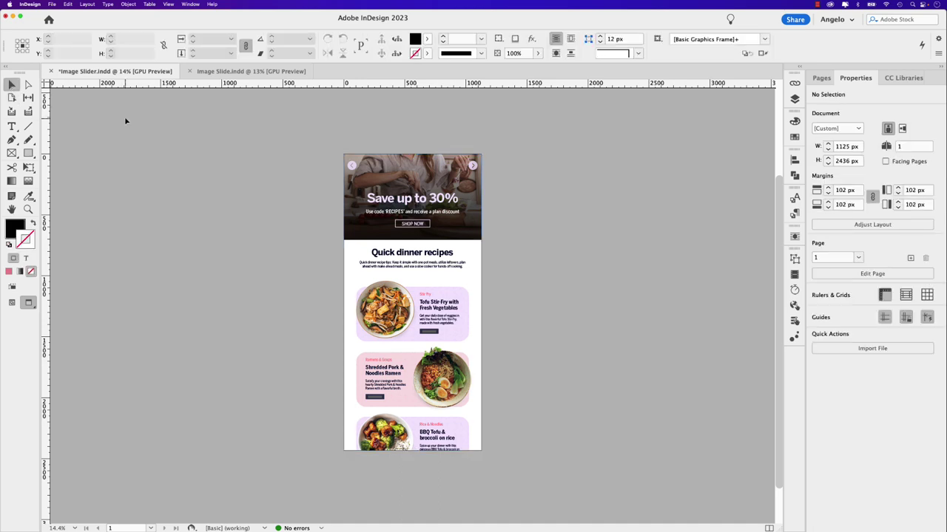
pyautogui.press('w')
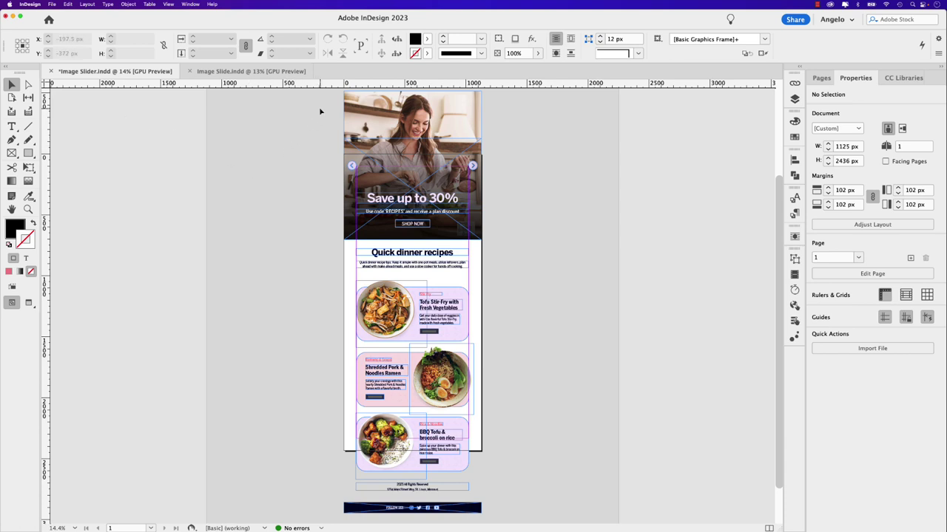
pyautogui.moveTo(319, 111); pyautogui.dragTo(515, 520)
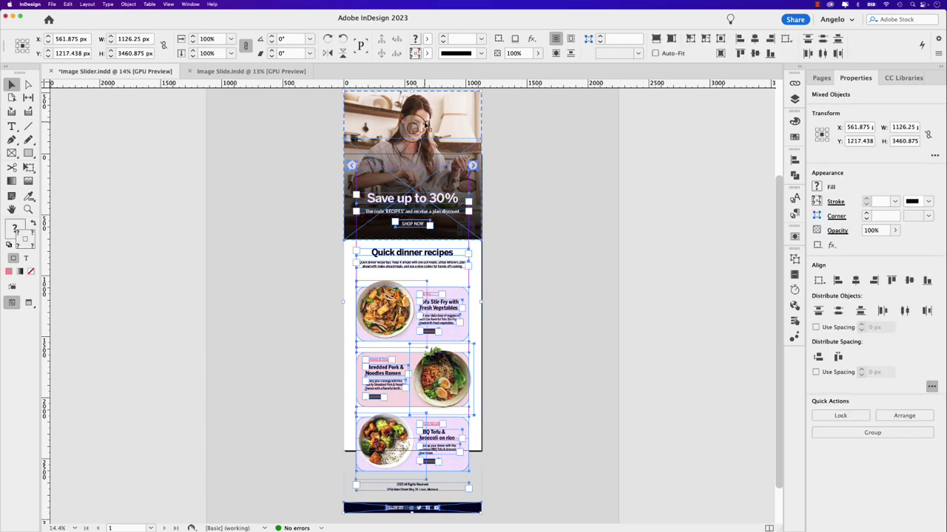
pyautogui.moveTo(437, 108); pyautogui.dragTo(440, 169)
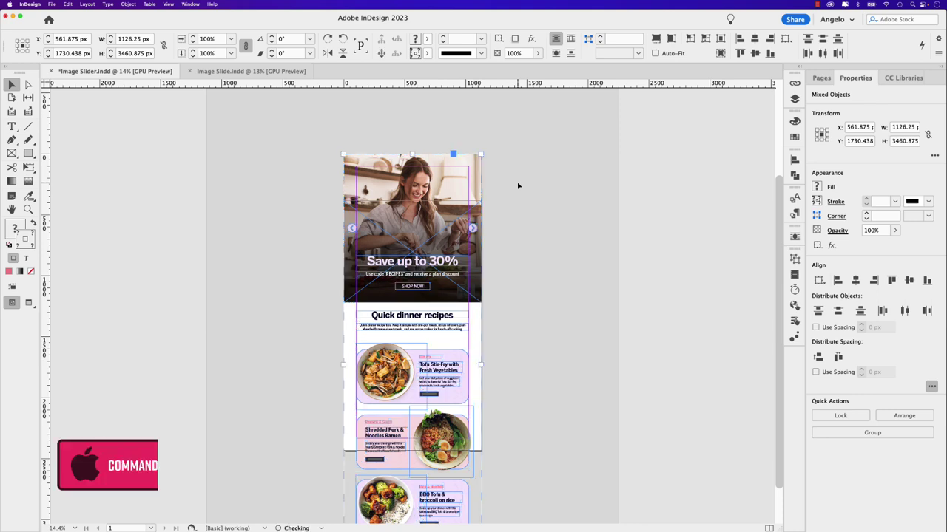
# Group the selected newsletter content into one object and cut it
pyautogui.press('super+g')
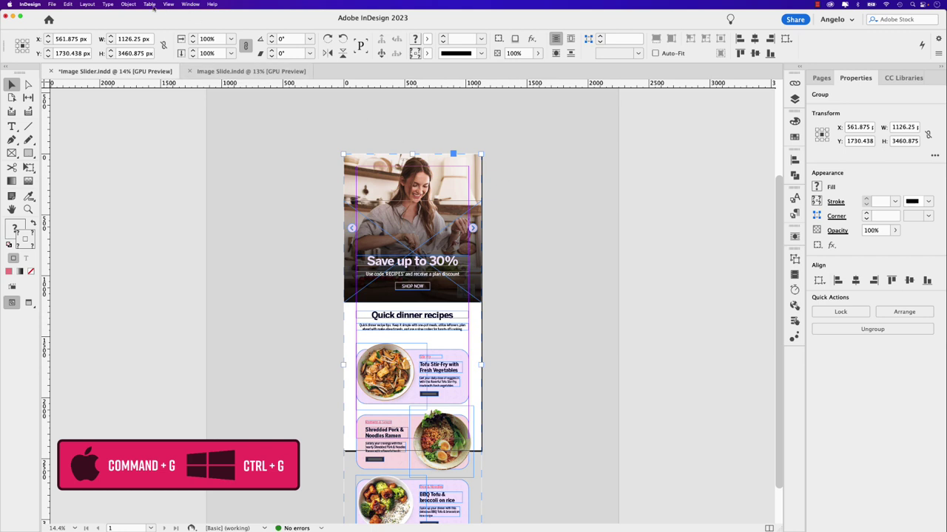
pyautogui.click(129, 4)
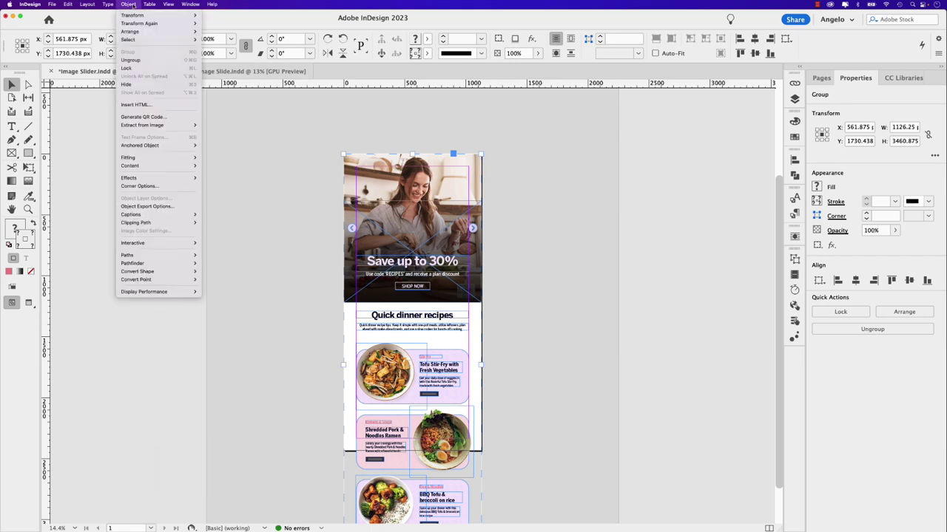
pyautogui.click(136, 4)
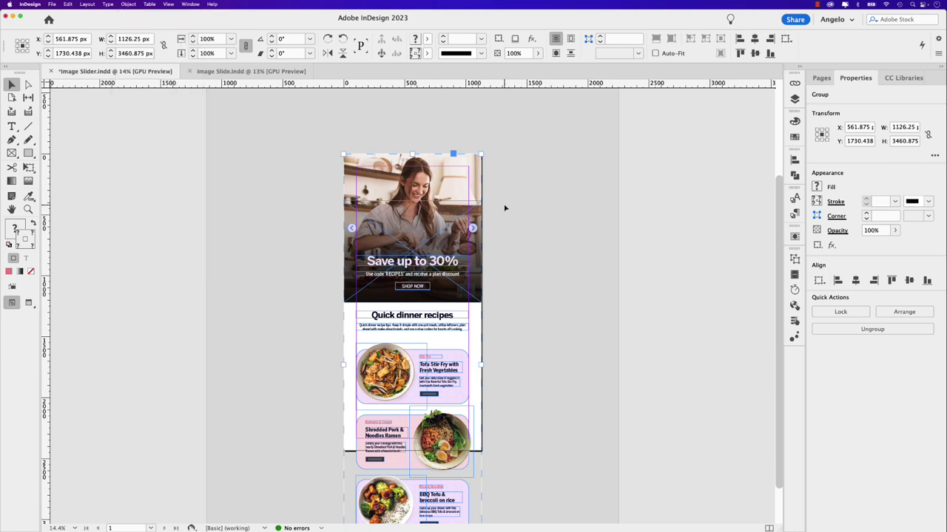
pyautogui.press('cmd+x')
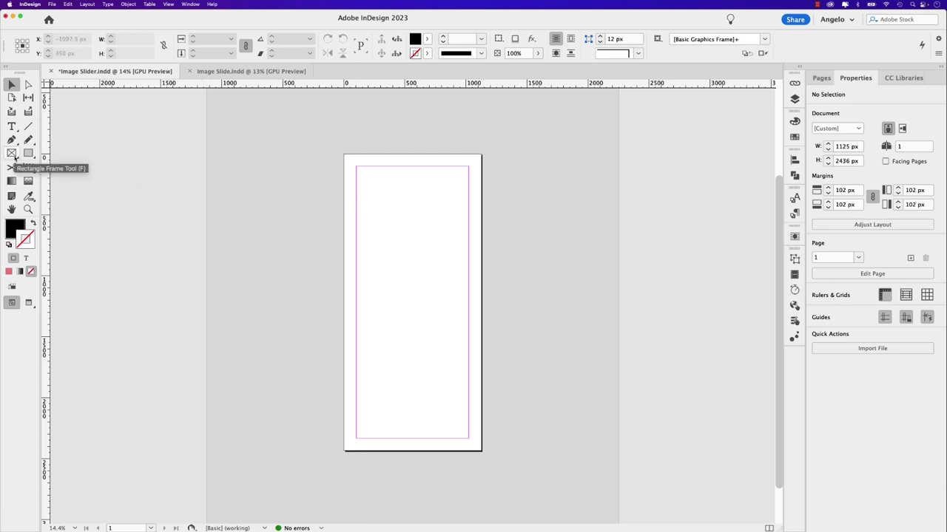
# Draw a 1125 × 2436 px frame over the page and paste the newsletter content into it
pyautogui.click(11, 153)
pyautogui.moveTo(344, 155); pyautogui.dragTo(481, 451)
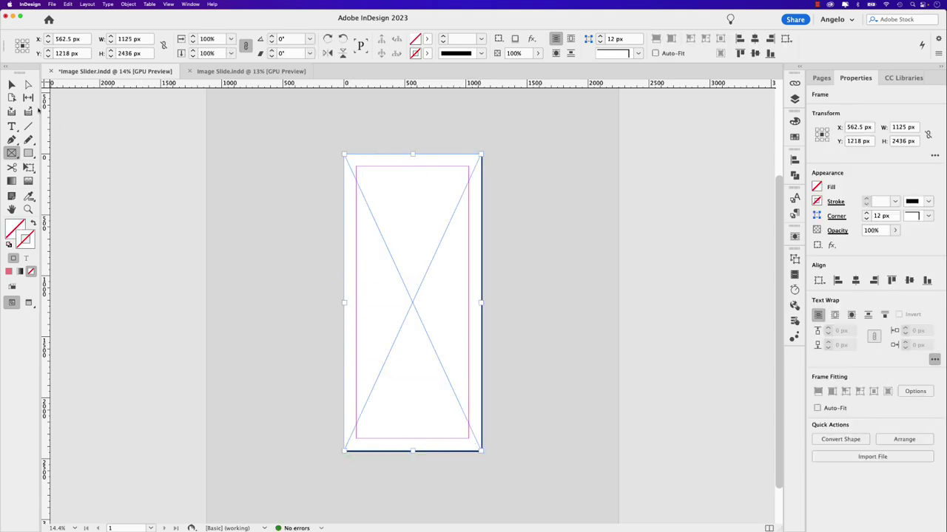
pyautogui.click(12, 85)
pyautogui.rightClick(397, 187)
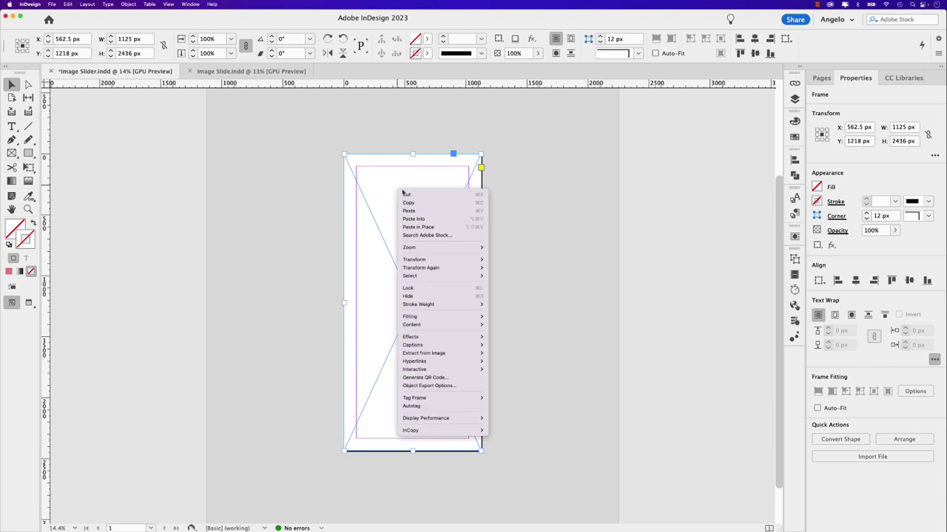
pyautogui.click(433, 220)
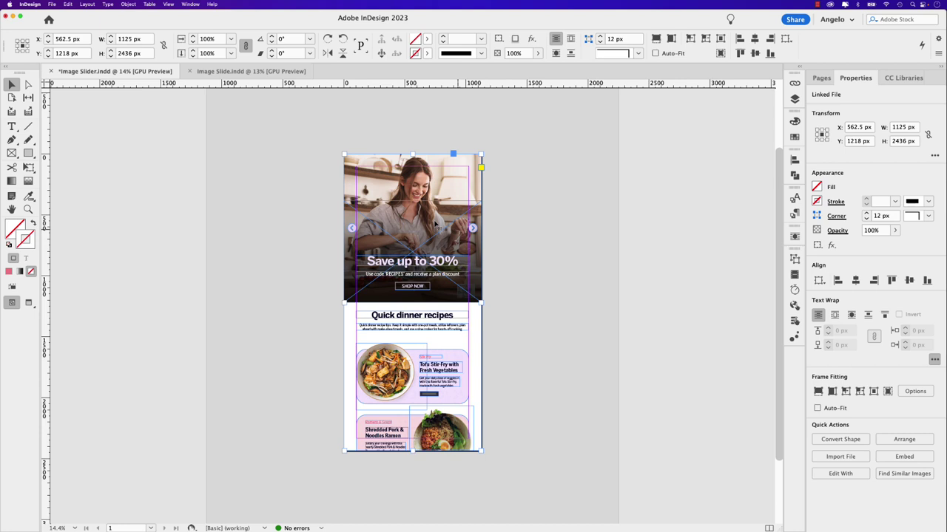
# Set the page-sized frame's Universal Scrolling Frames scroll direction to Vertical
pyautogui.click(502, 212)
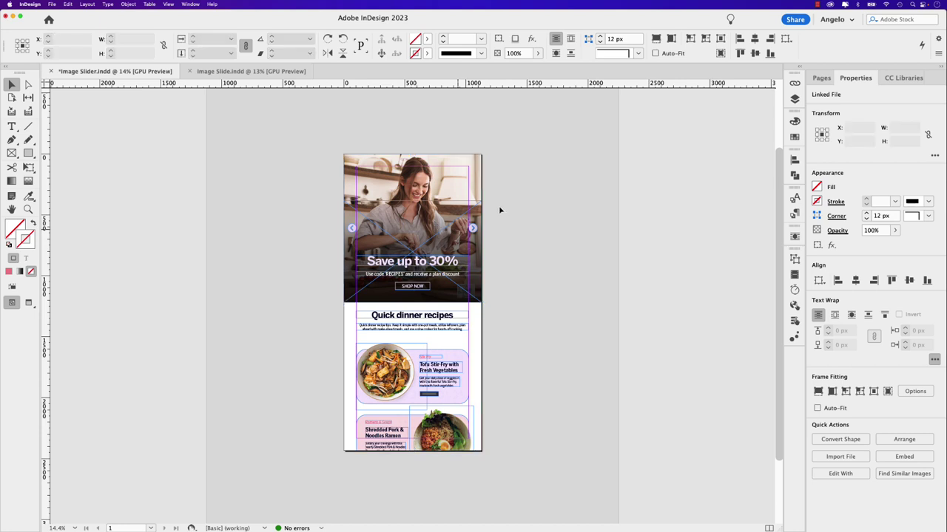
pyautogui.click(475, 196)
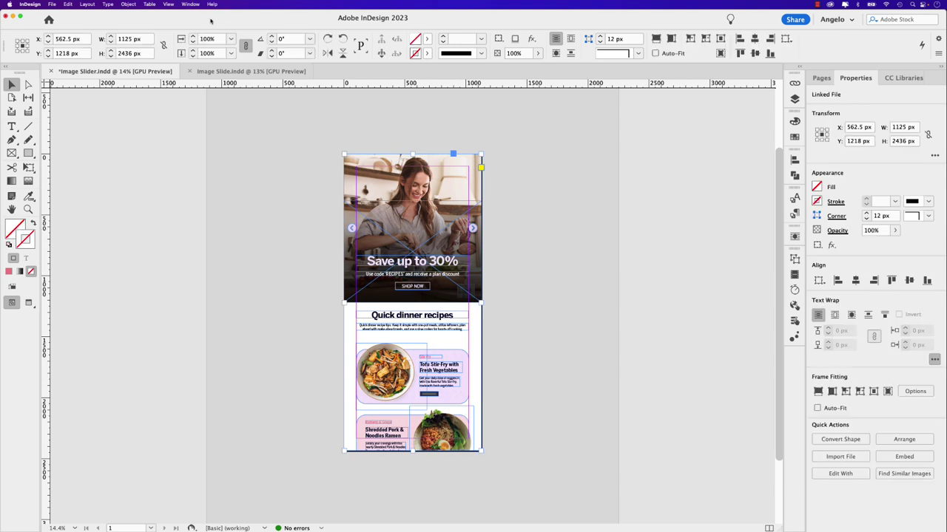
pyautogui.click(190, 4)
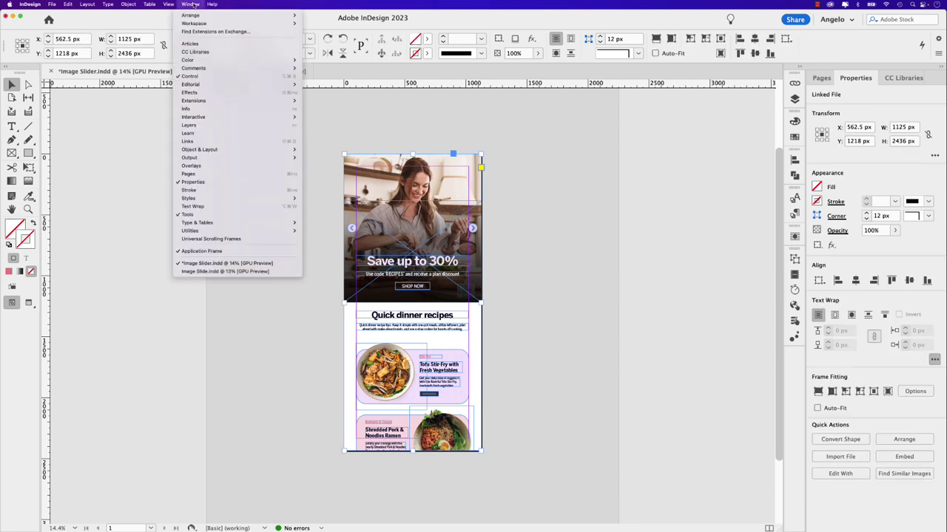
pyautogui.click(239, 240)
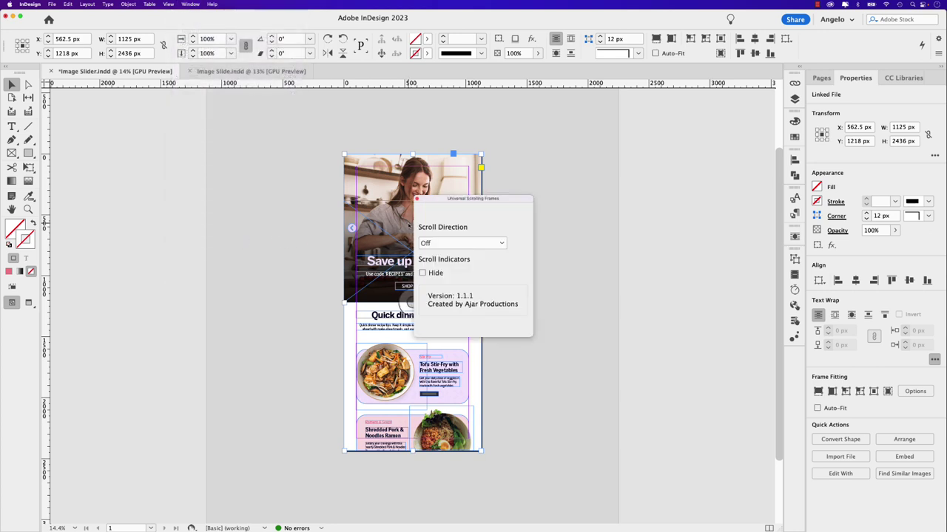
pyautogui.moveTo(441, 195); pyautogui.dragTo(511, 185)
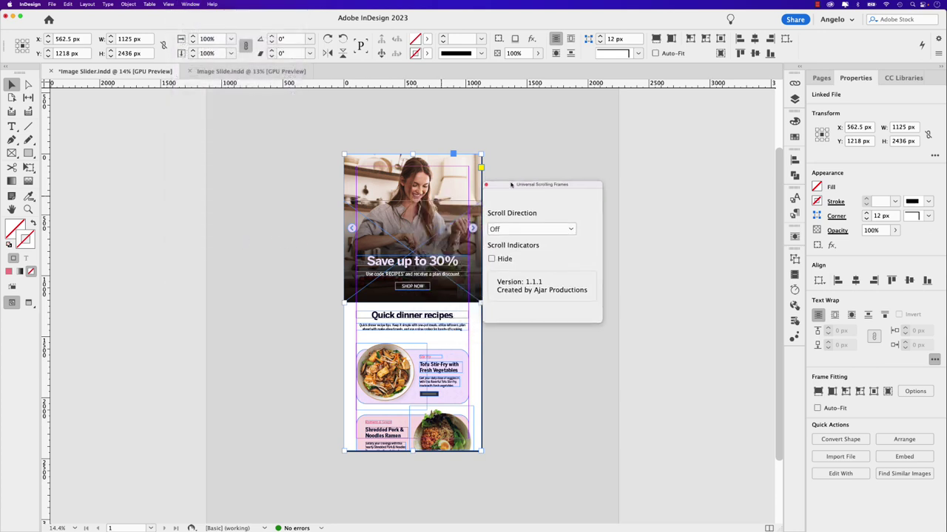
pyautogui.click(531, 228)
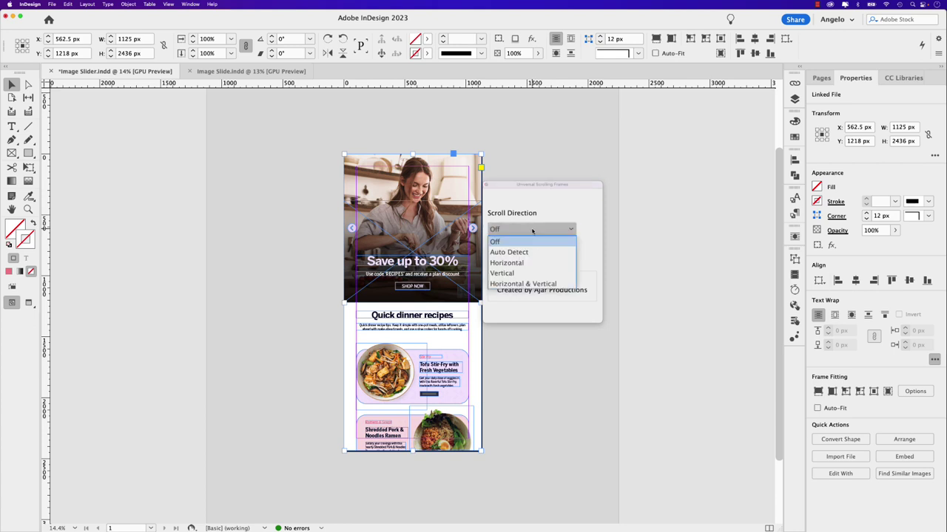
pyautogui.click(529, 273)
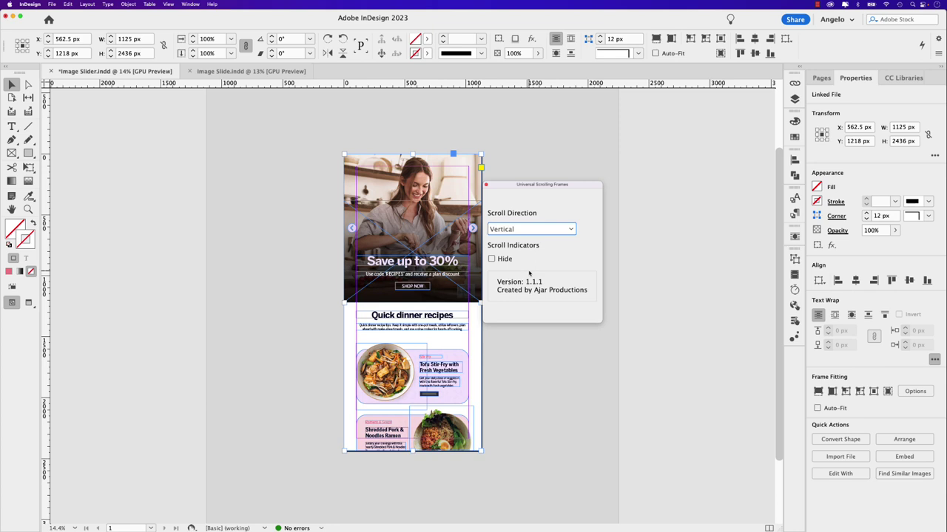
pyautogui.click(486, 184)
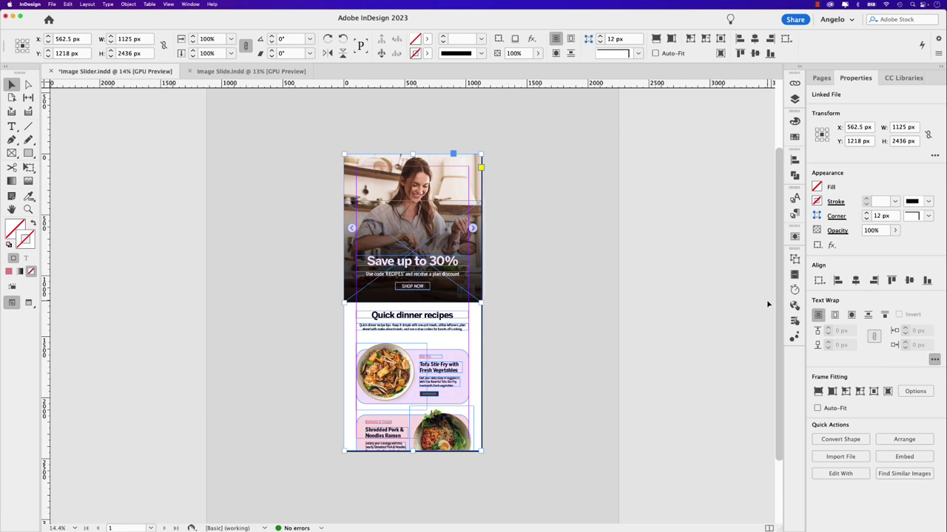
# Open the EPUB Interactivity Preview from Buttons and Forms and scroll the phone layout
pyautogui.click(793, 321)
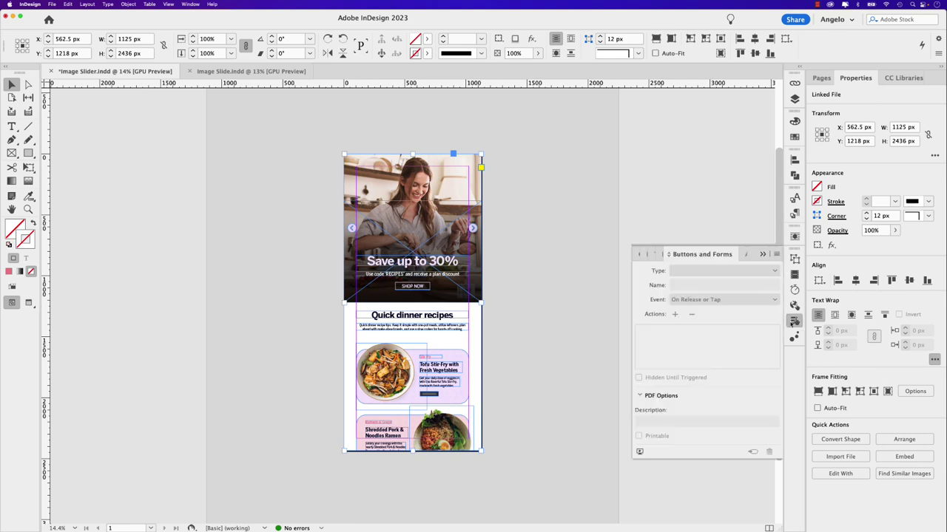
pyautogui.click(640, 452)
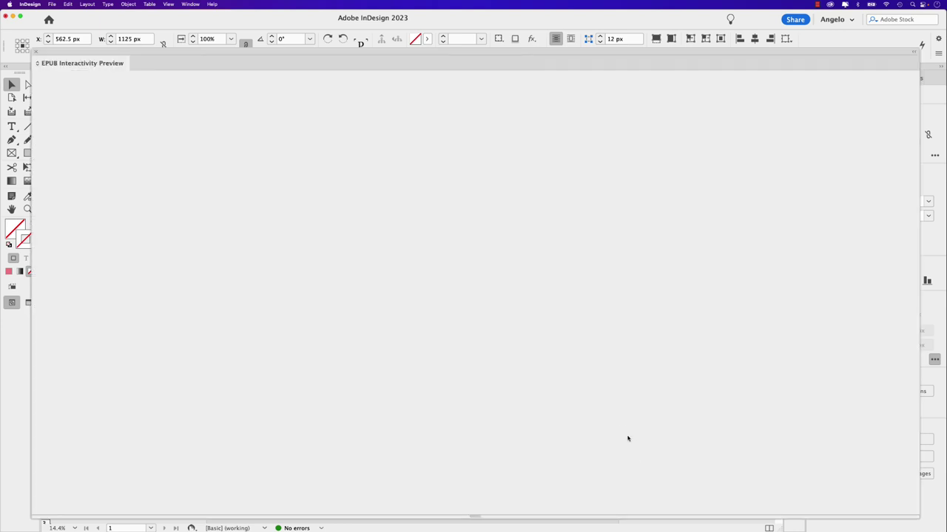
pyautogui.scroll(-5, 500, 266)
pyautogui.scroll(-3, 501, 266)
pyautogui.scroll(6, 501, 266)
pyautogui.scroll(1, 501, 266)
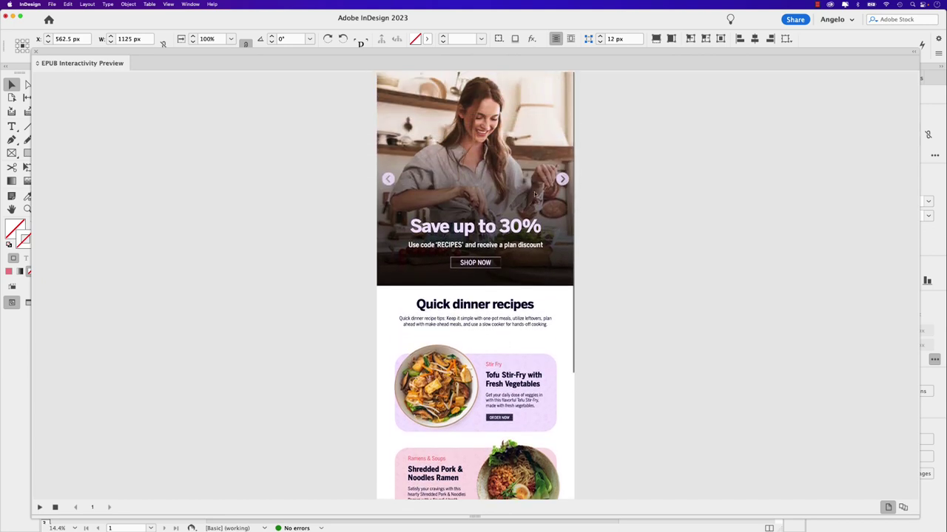
# Step the hero slider forward one photo, then back two
pyautogui.click(562, 179)
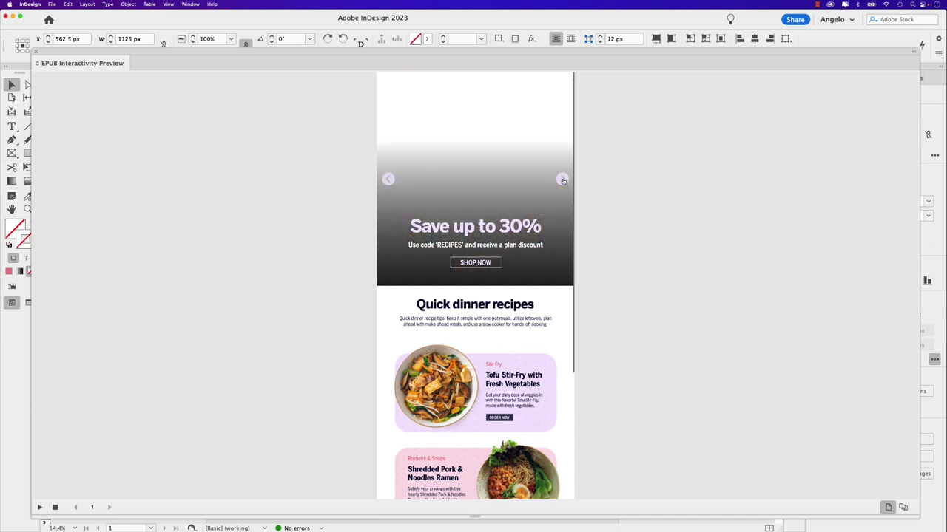
pyautogui.click(387, 180)
pyautogui.click(387, 180)
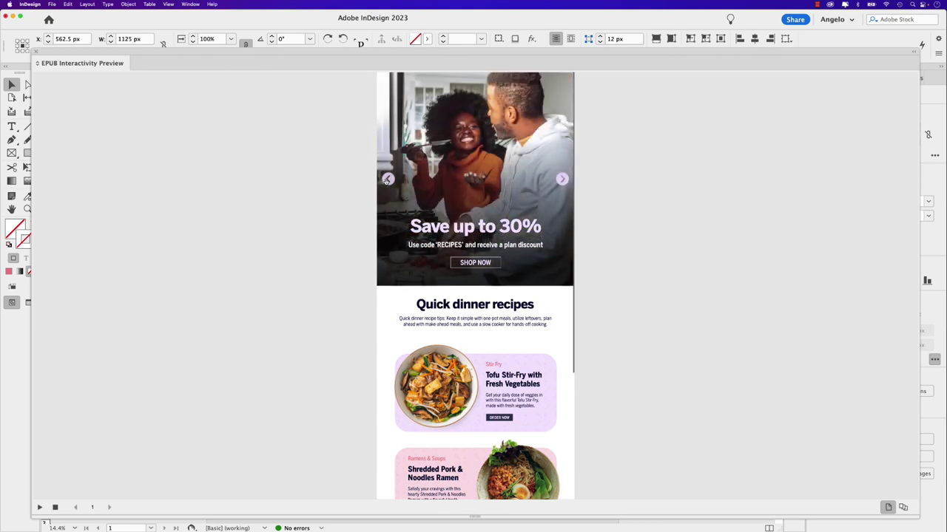